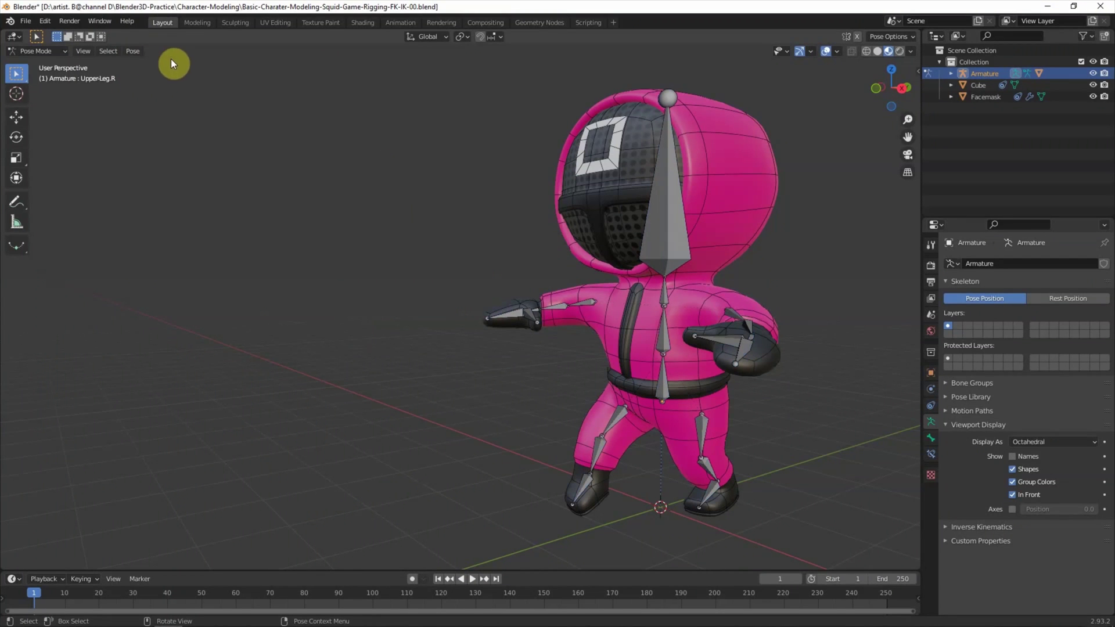
# - Select every bone and clear all pose transforms back to the rest pose
pyautogui.press('Home')
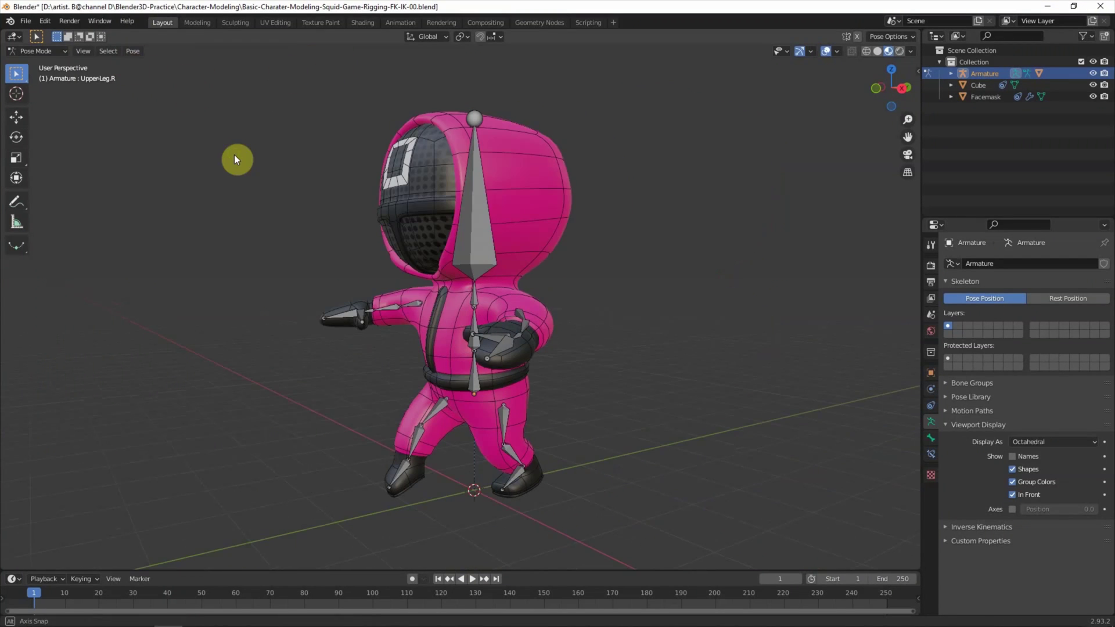
pyautogui.moveTo(235, 154); pyautogui.dragTo(239, 120, button='middle')
pyautogui.moveTo(240, 85); pyautogui.dragTo(653, 534)
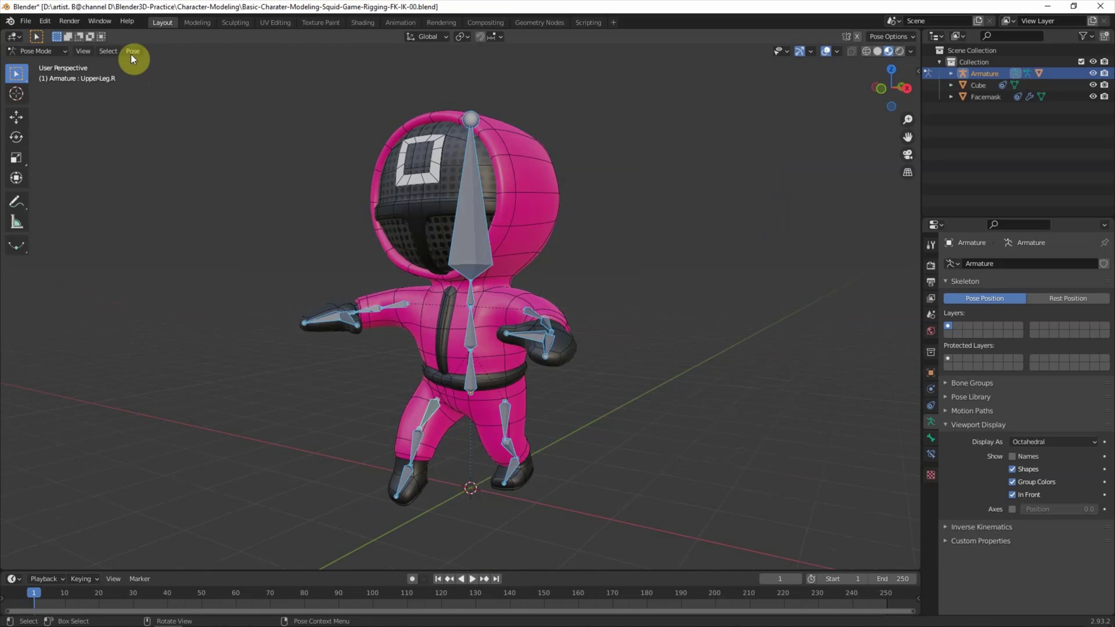
pyautogui.click(131, 52)
pyautogui.click(259, 72)
pyautogui.click(551, 406)
# - Select Lower-Leg.L and view the left leg in right orthographic view
pyautogui.moveTo(551, 407); pyautogui.dragTo(531, 388, button='middle')
pyautogui.scroll(2, 510, 497)
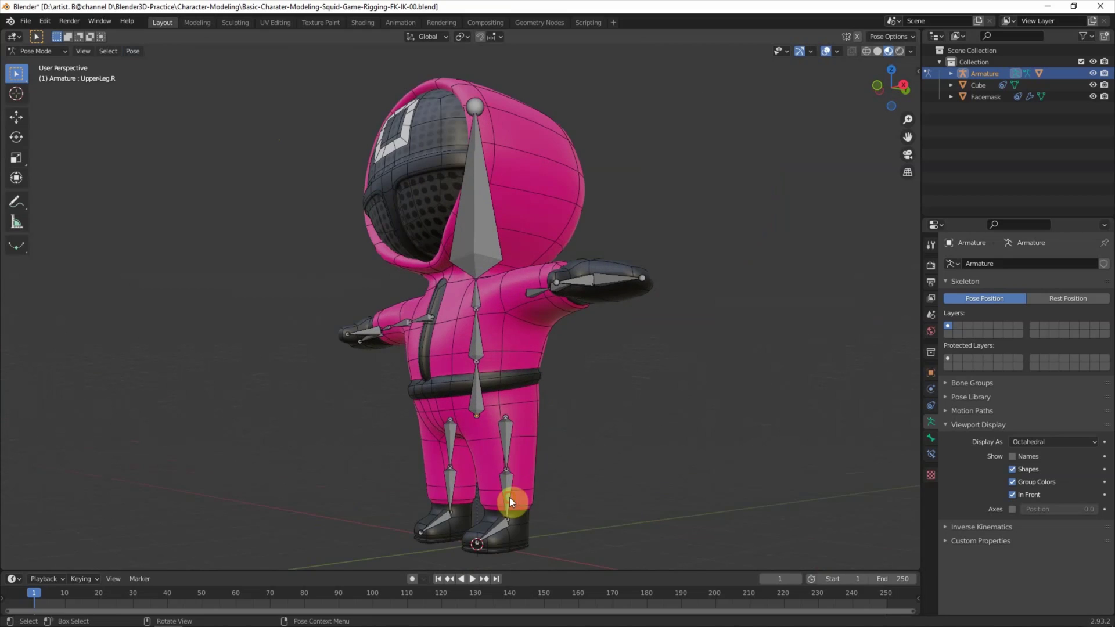
pyautogui.click(510, 497)
pyautogui.keyDown('shift'); pyautogui.moveTo(510, 497); pyautogui.dragTo(576, 374, button='middle'); pyautogui.keyUp('shift')
pyautogui.scroll(2, 574, 374)
pyautogui.scroll(2, 632, 377)
pyautogui.scroll(1, 669, 354)
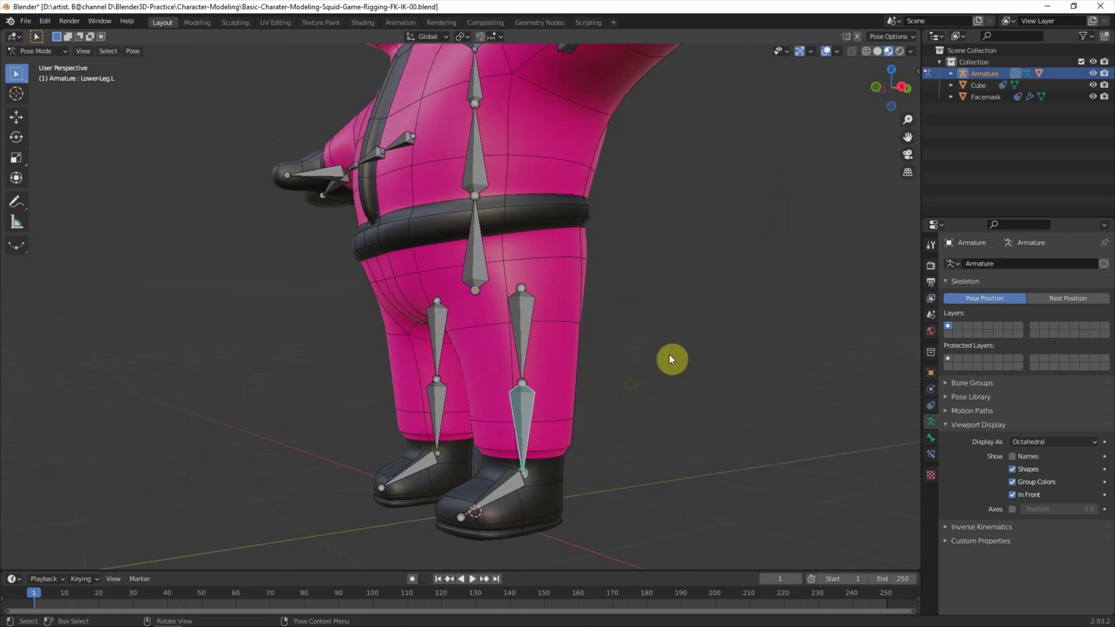
pyautogui.click(901, 86)
pyautogui.keyDown('shift'); pyautogui.moveTo(636, 385); pyautogui.dragTo(649, 315, button='middle'); pyautogui.keyUp('shift')
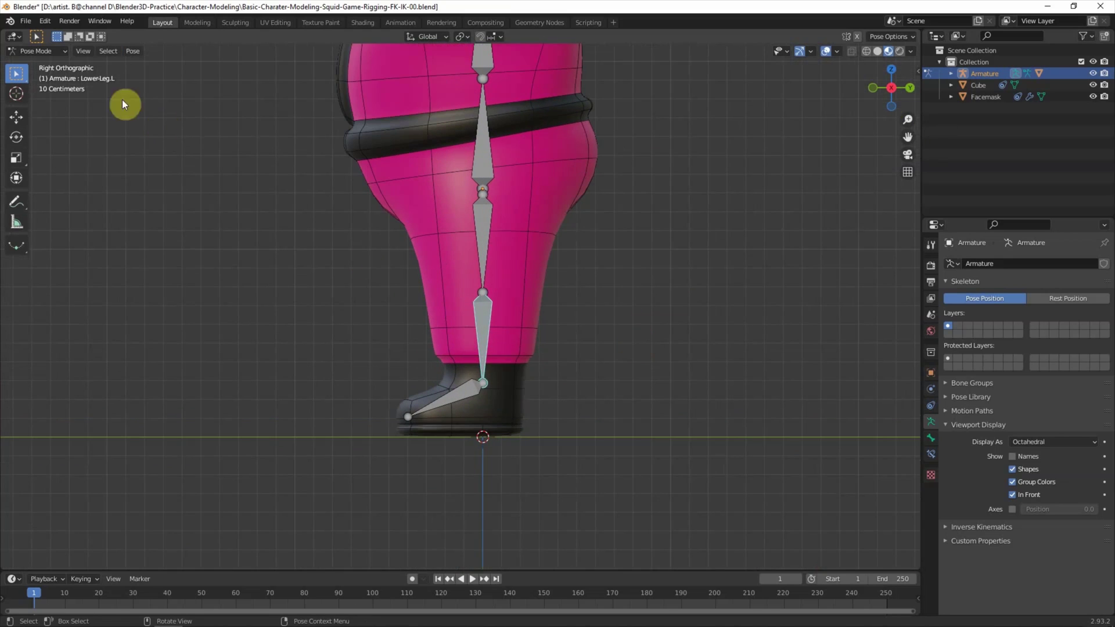
# - In Edit Mode, extrude a bone from the left ankle named ik-target.L
pyautogui.click(54, 50)
pyautogui.click(40, 74)
pyautogui.scroll(2, 593, 395)
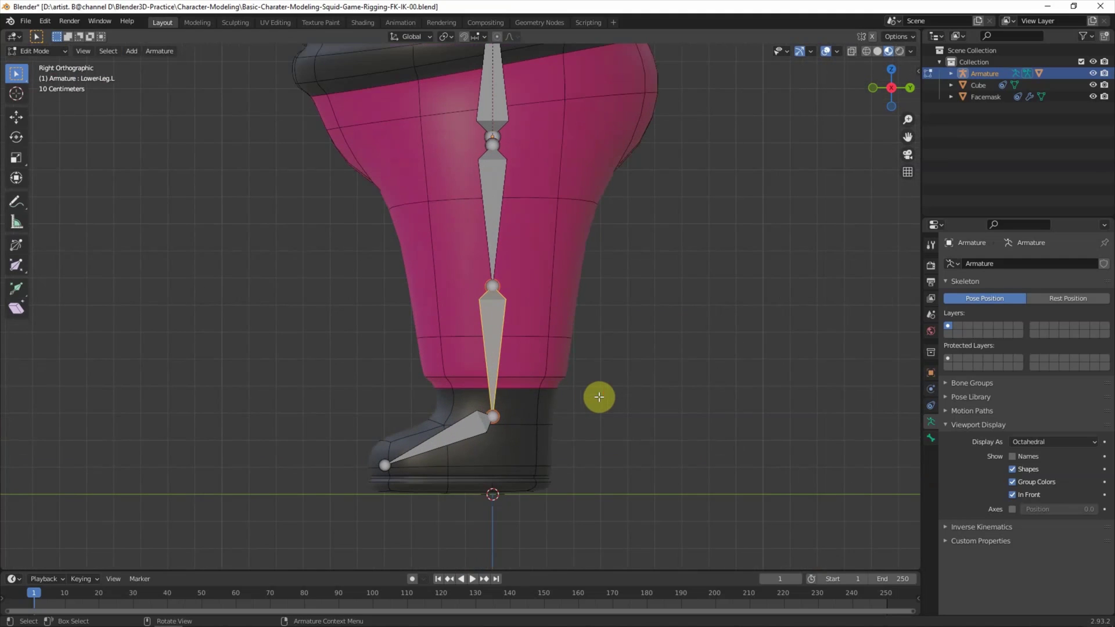
pyautogui.scroll(1, 627, 416)
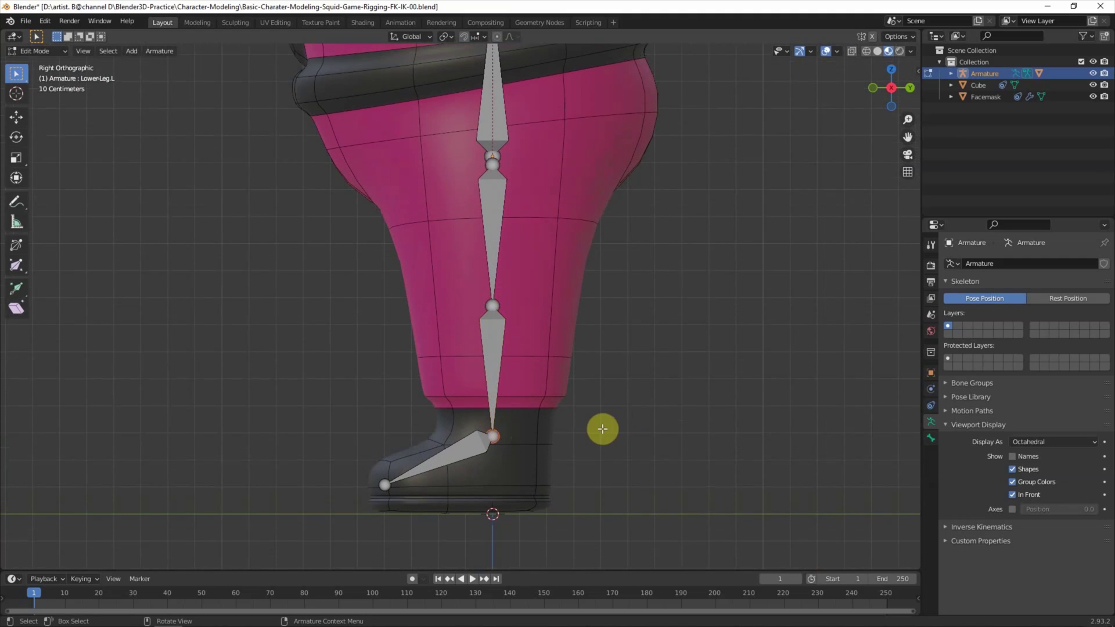
pyautogui.press('e')
pyautogui.click(704, 429)
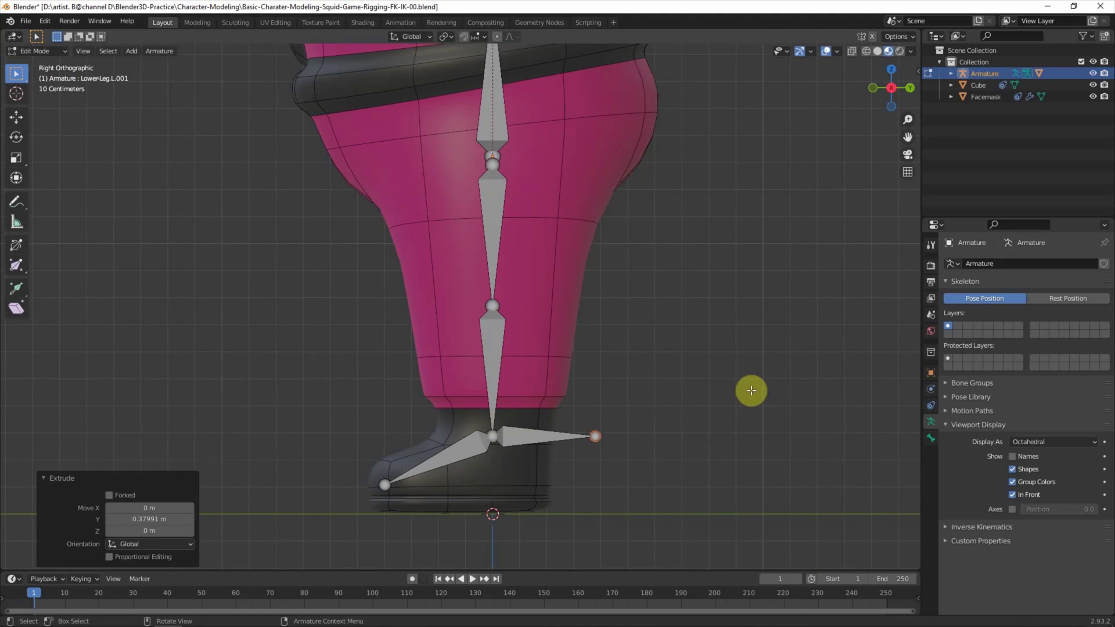
pyautogui.click(931, 438)
pyautogui.doubleClick(969, 263)
pyautogui.write('ik-target')
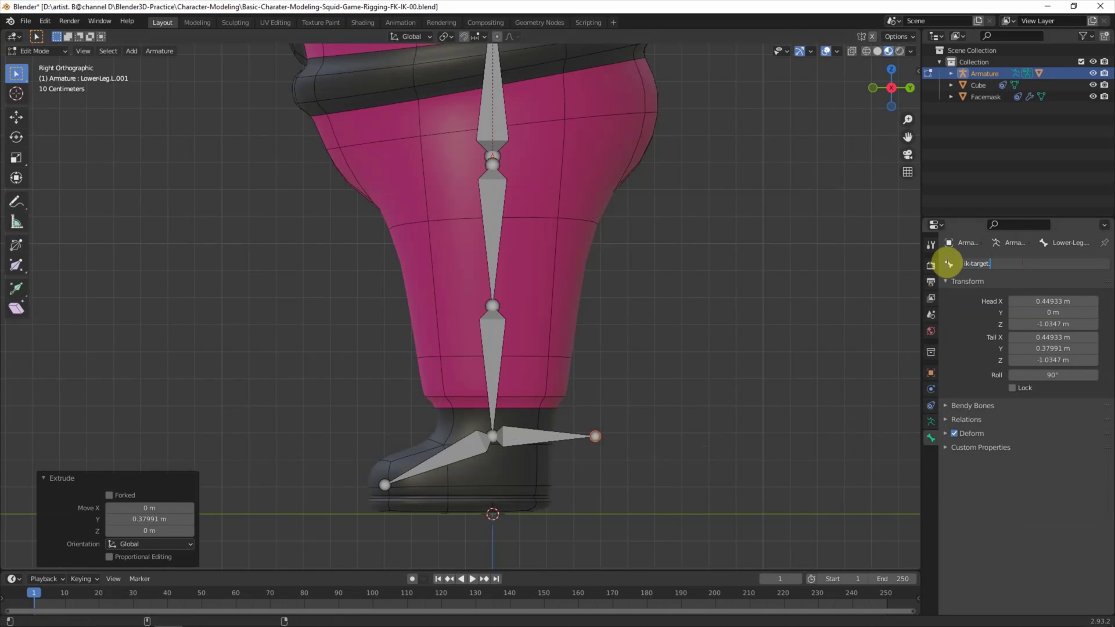
pyautogui.write('L')
pyautogui.press('Return')
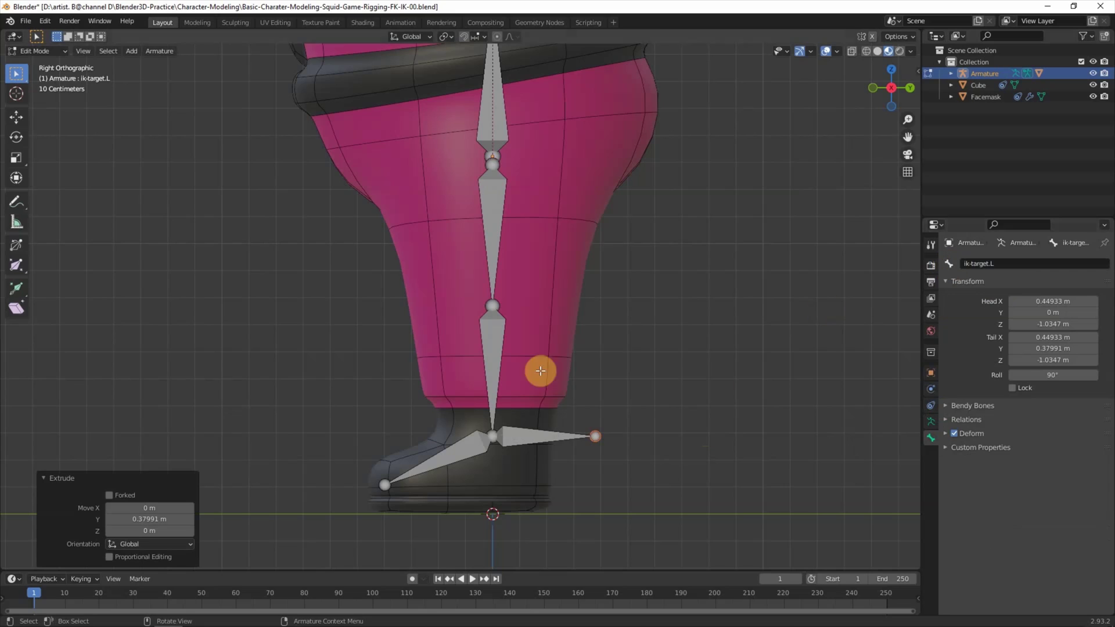
# - Clear ik-target.L's parent and turn off its Deform option
pyautogui.click(536, 416)
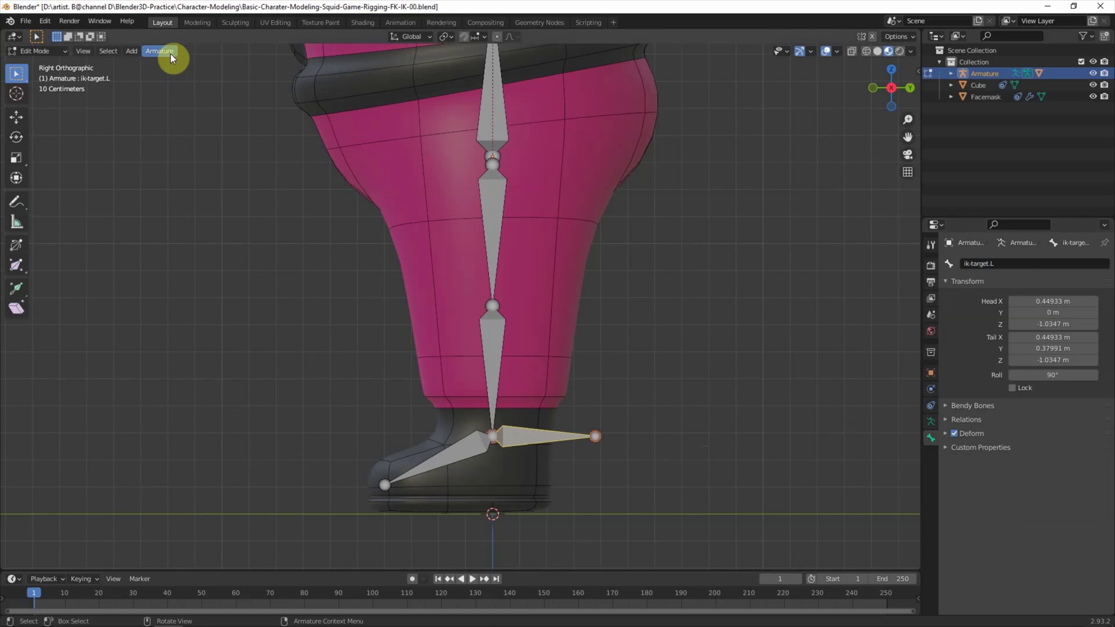
pyautogui.click(169, 53)
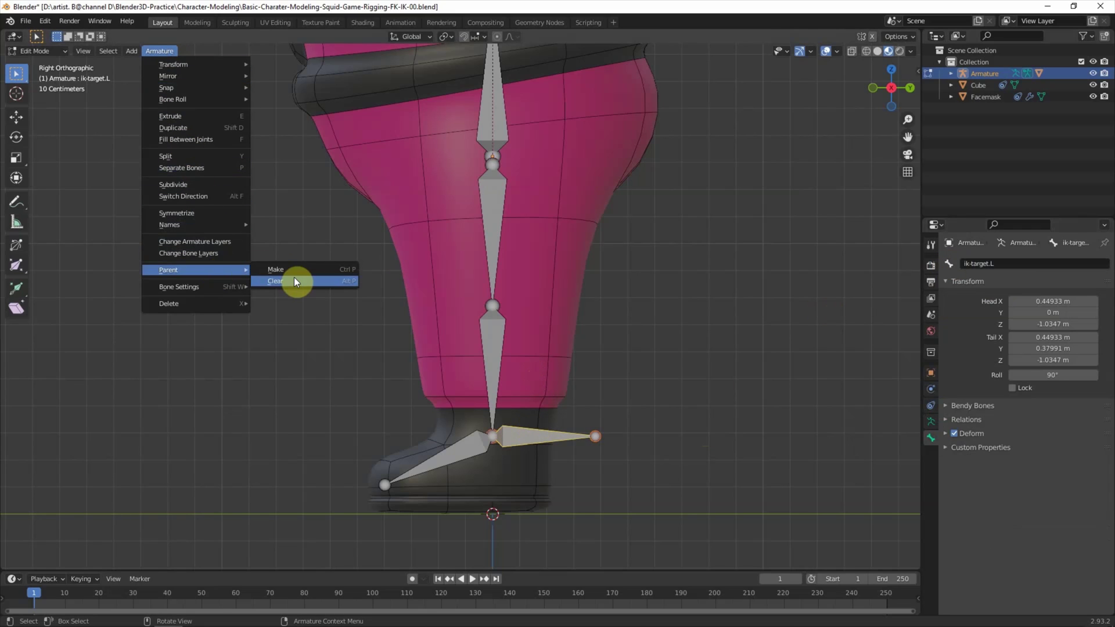
pyautogui.click(294, 279)
pyautogui.click(280, 290)
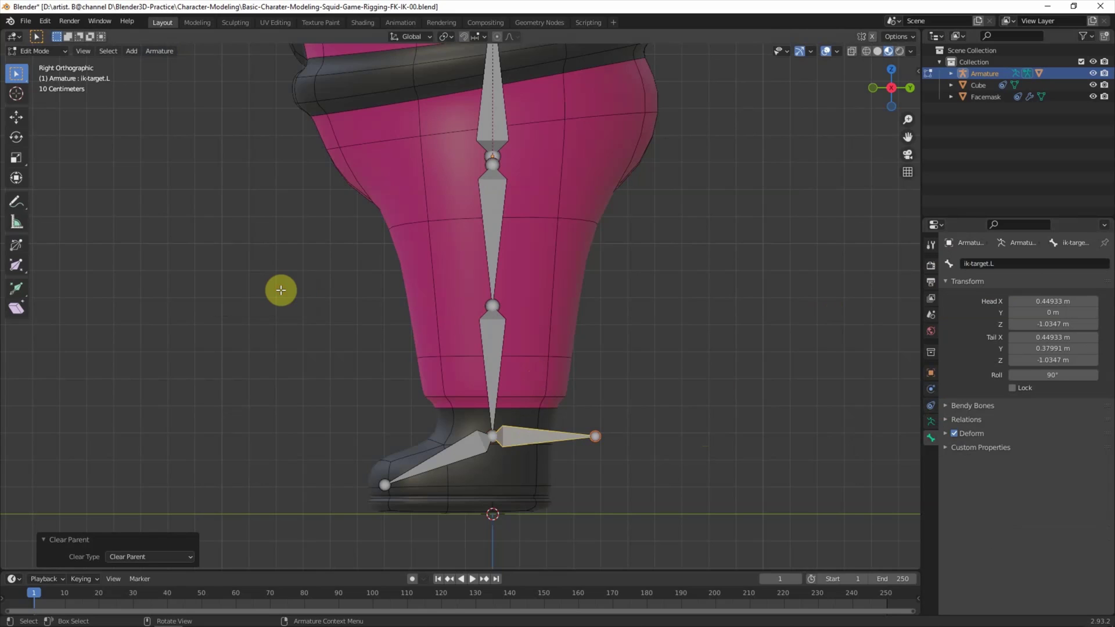
pyautogui.click(955, 437)
pyautogui.click(477, 307)
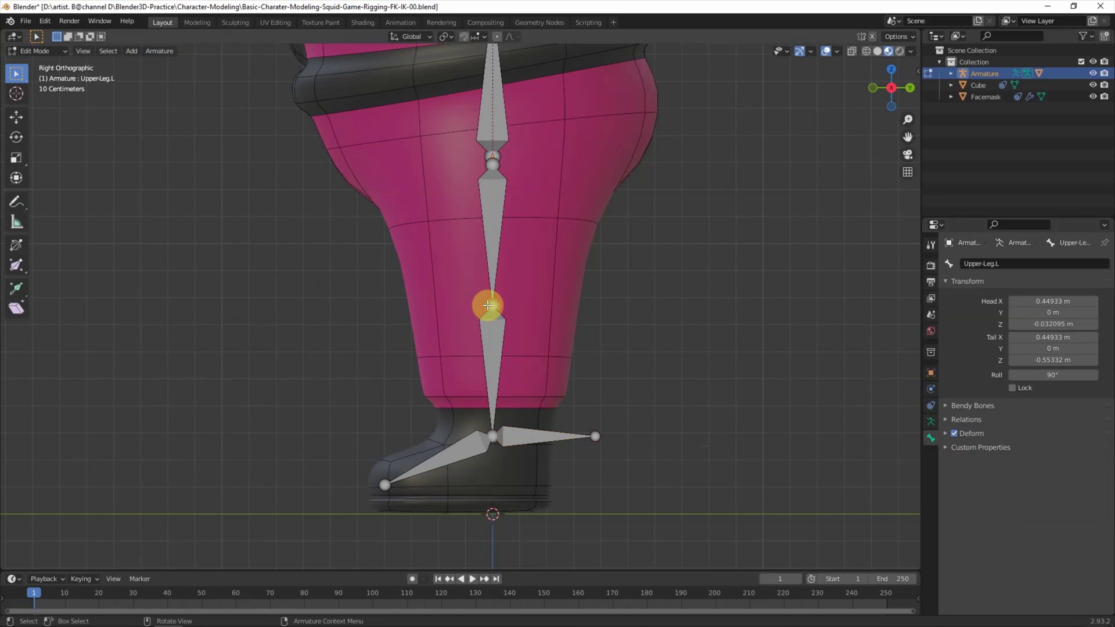
# - Extrude pole-target.L from the left knee, clear its parent and disable Deform
pyautogui.press('e')
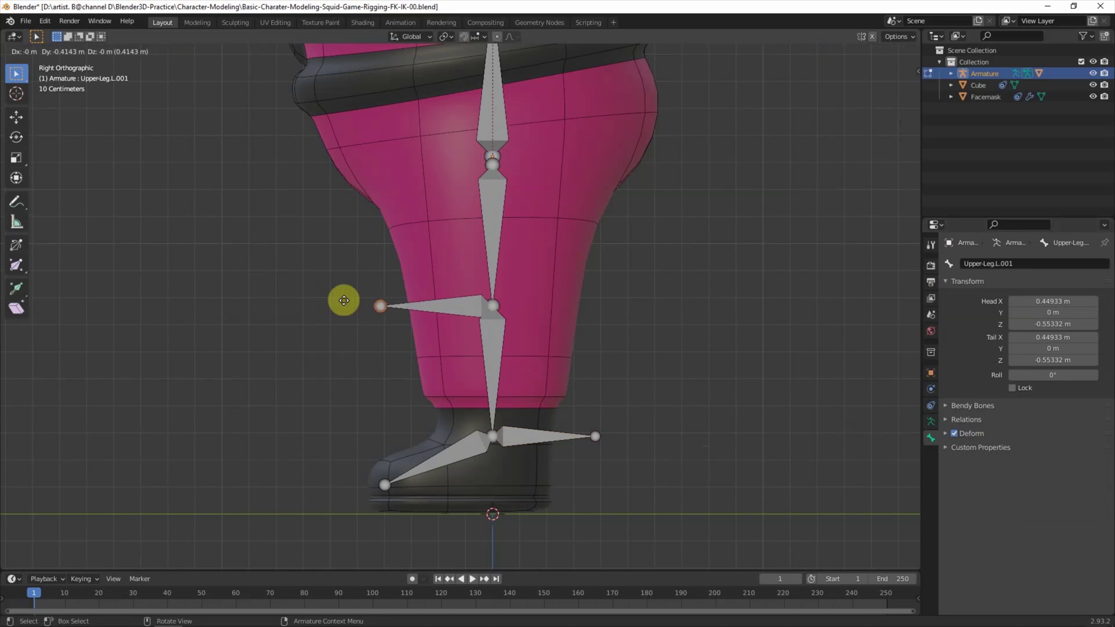
pyautogui.click(352, 306)
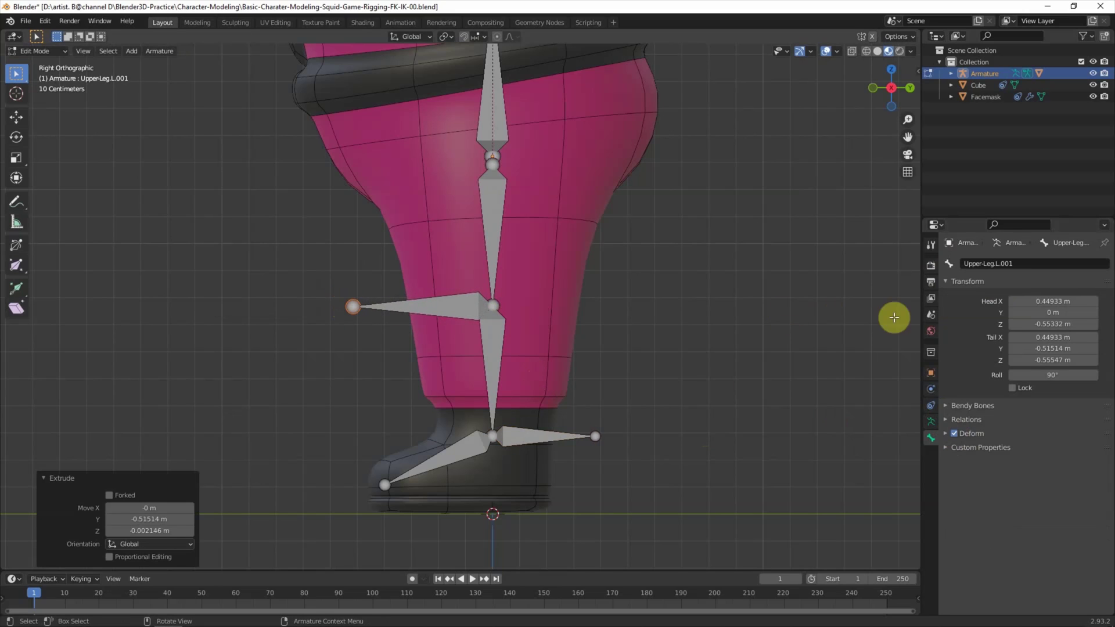
pyautogui.click(1013, 264)
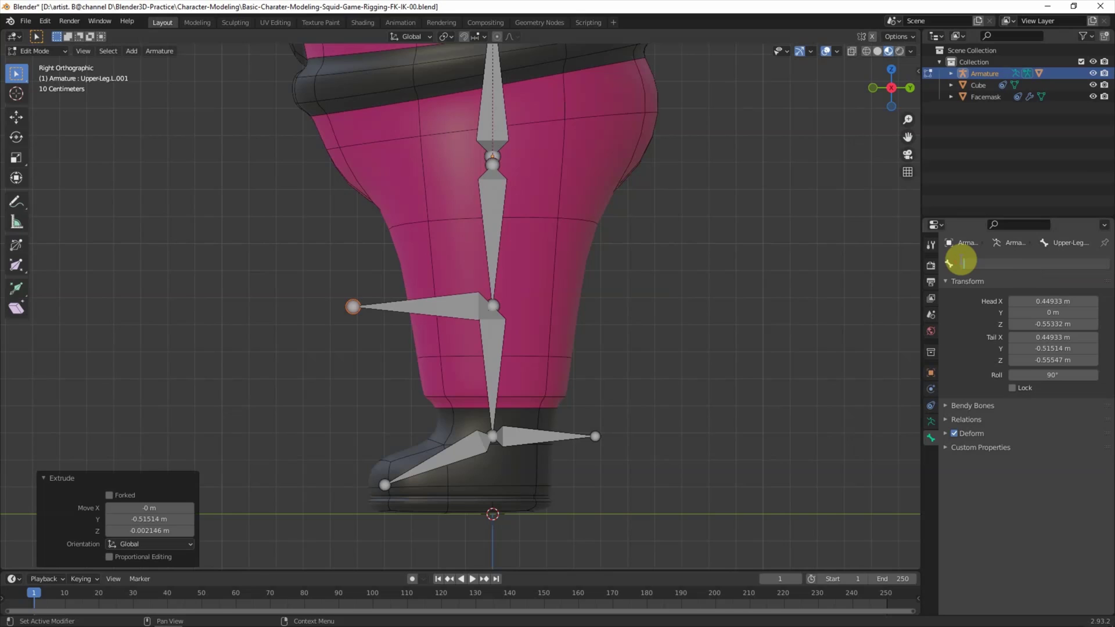
pyautogui.write('pole-target.L')
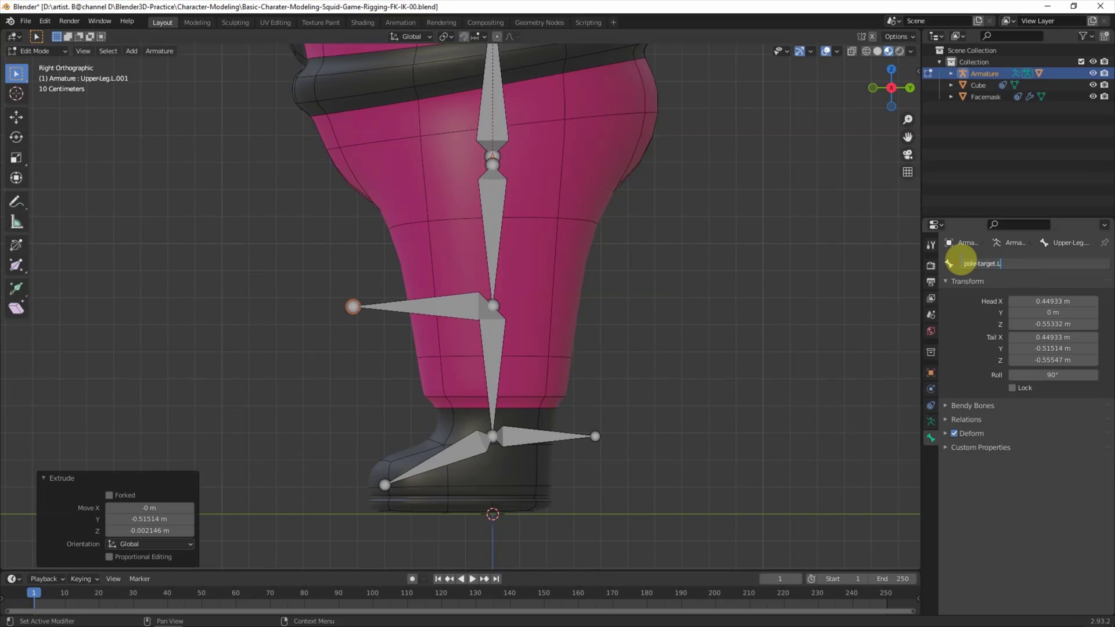
pyautogui.press('Return')
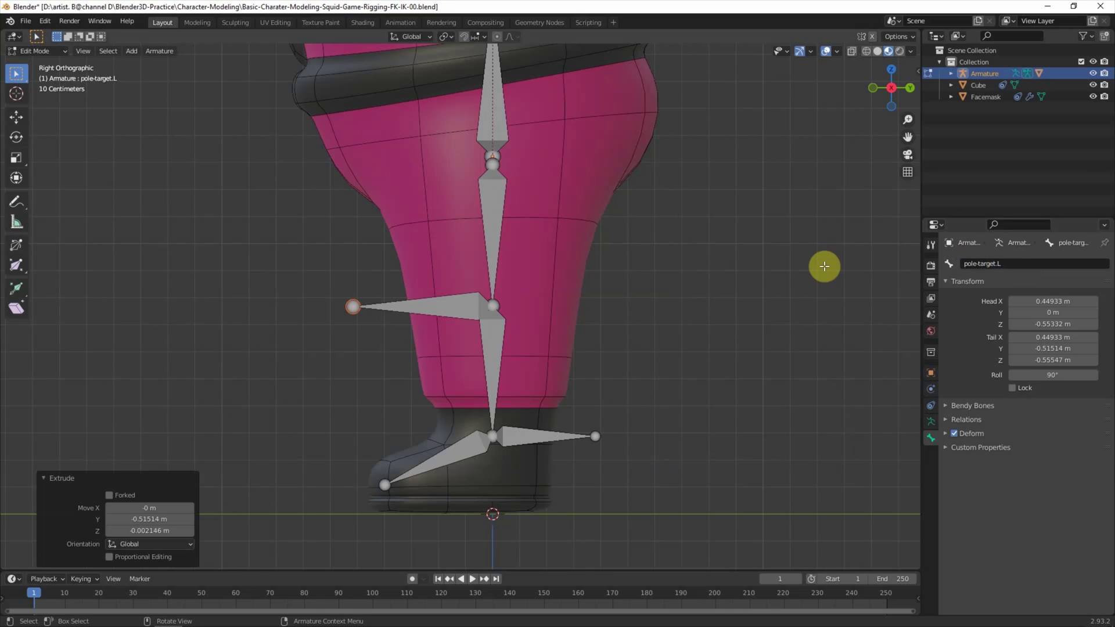
pyautogui.click(437, 304)
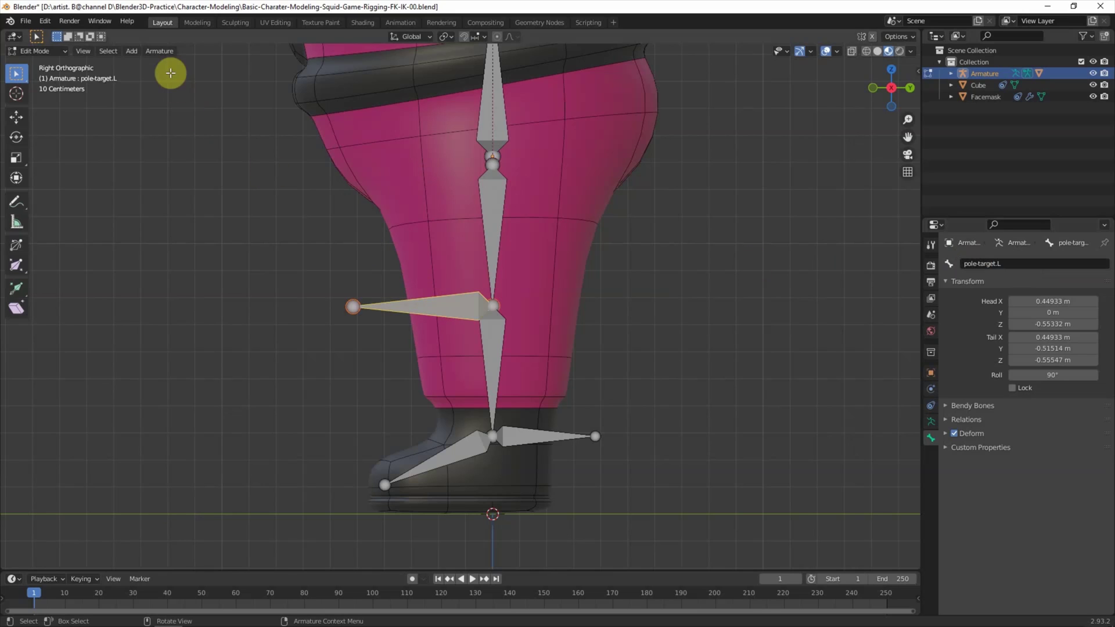
pyautogui.click(159, 50)
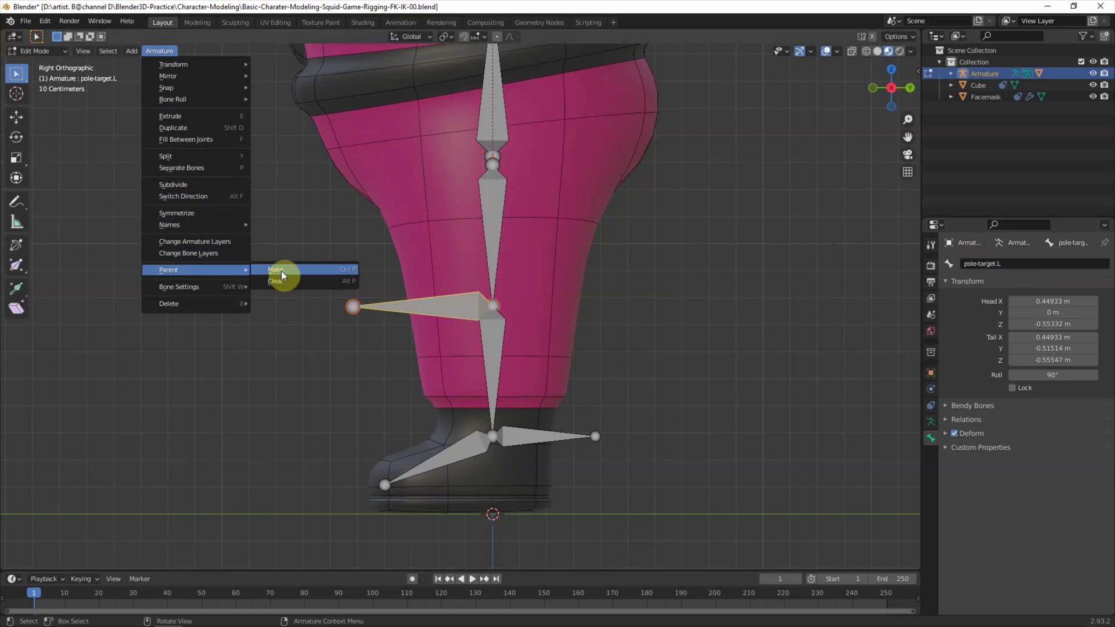
pyautogui.click(286, 279)
pyautogui.click(954, 433)
pyautogui.click(16, 117)
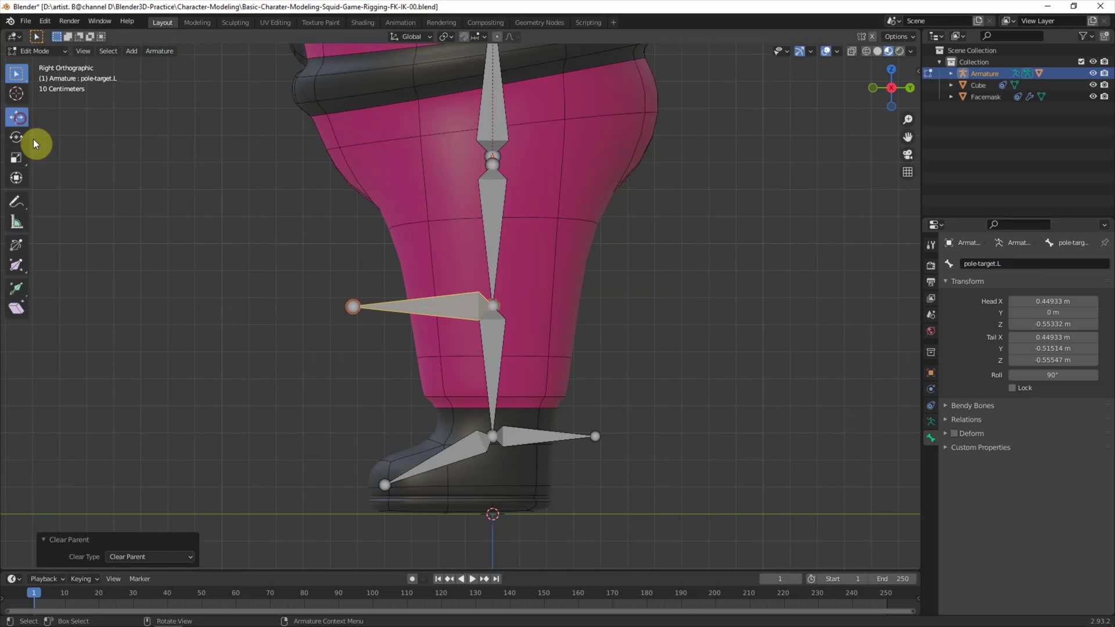
# - Nudge pole-target.L further out, switch to Pose Mode and display bone names
pyautogui.moveTo(482, 307); pyautogui.dragTo(365, 301)
pyautogui.moveTo(600, 323)
pyautogui.mouseDown(button='middle')
pyautogui.moveTo(658, 392)
pyautogui.moveTo(629, 319)
pyautogui.moveTo(706, 347)
pyautogui.mouseUp(button='middle')
pyautogui.click(47, 54)
pyautogui.click(49, 81)
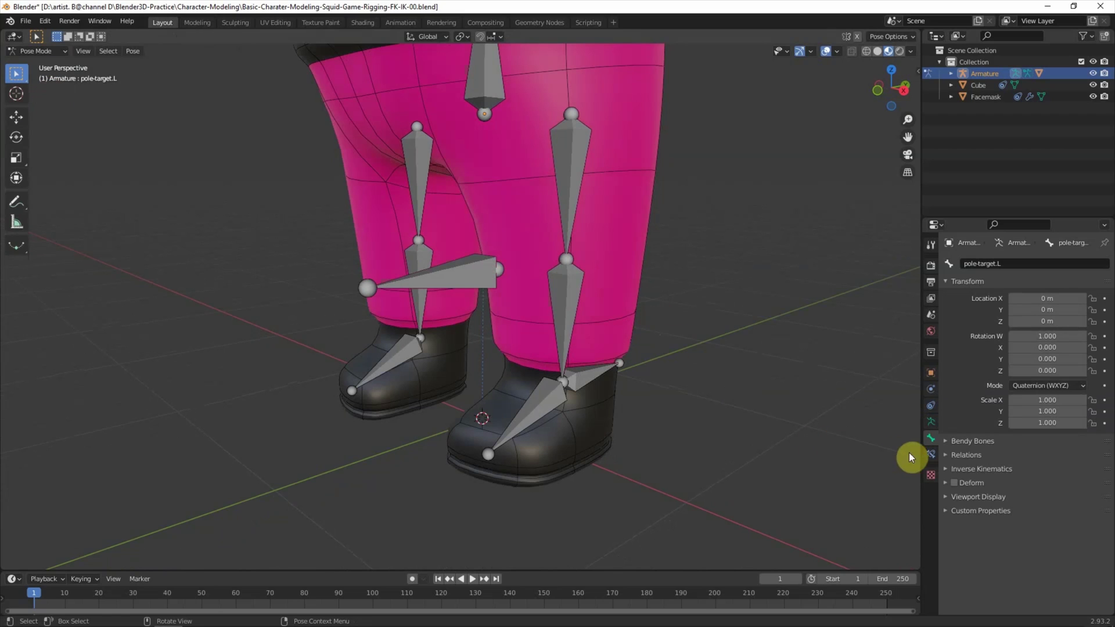
pyautogui.click(930, 422)
pyautogui.click(1012, 457)
pyautogui.moveTo(667, 382)
pyautogui.mouseDown(button='middle')
pyautogui.moveTo(657, 378)
pyautogui.moveTo(668, 378)
pyautogui.mouseUp(button='middle')
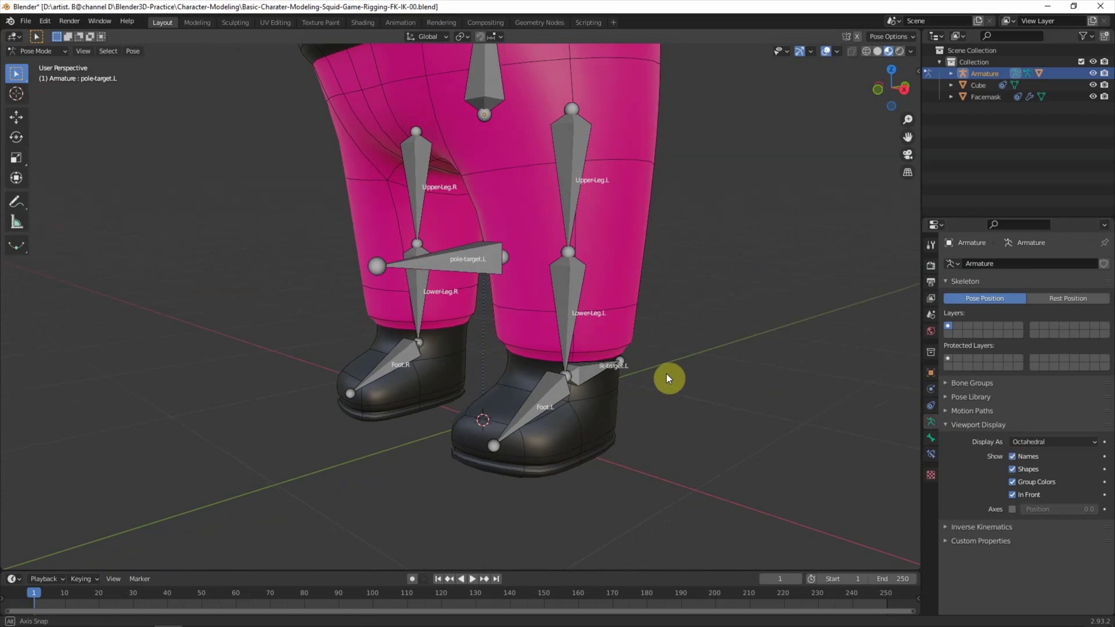
# - Show Lower-Leg.L's Bone Constraints and bring up the Add Bone Constraint list
pyautogui.click(931, 454)
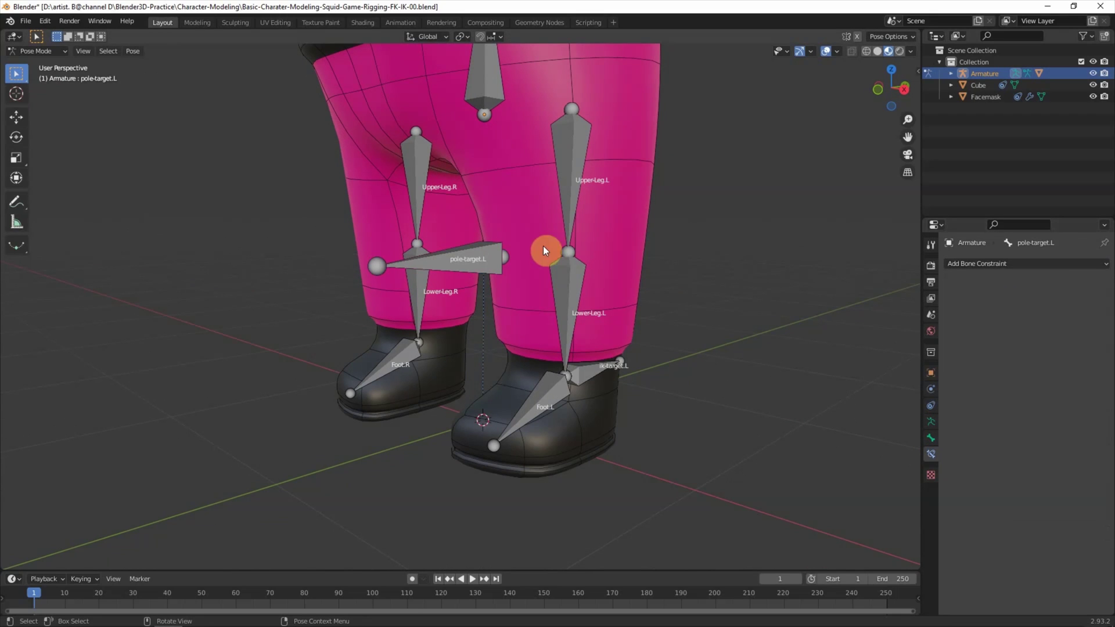
pyautogui.click(569, 276)
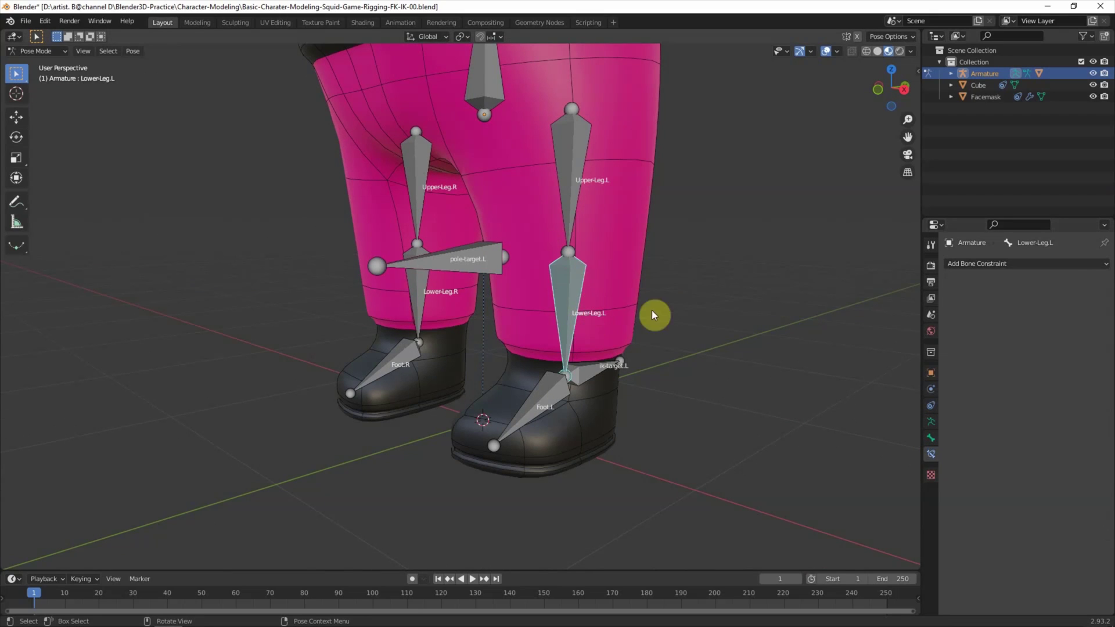
pyautogui.click(977, 265)
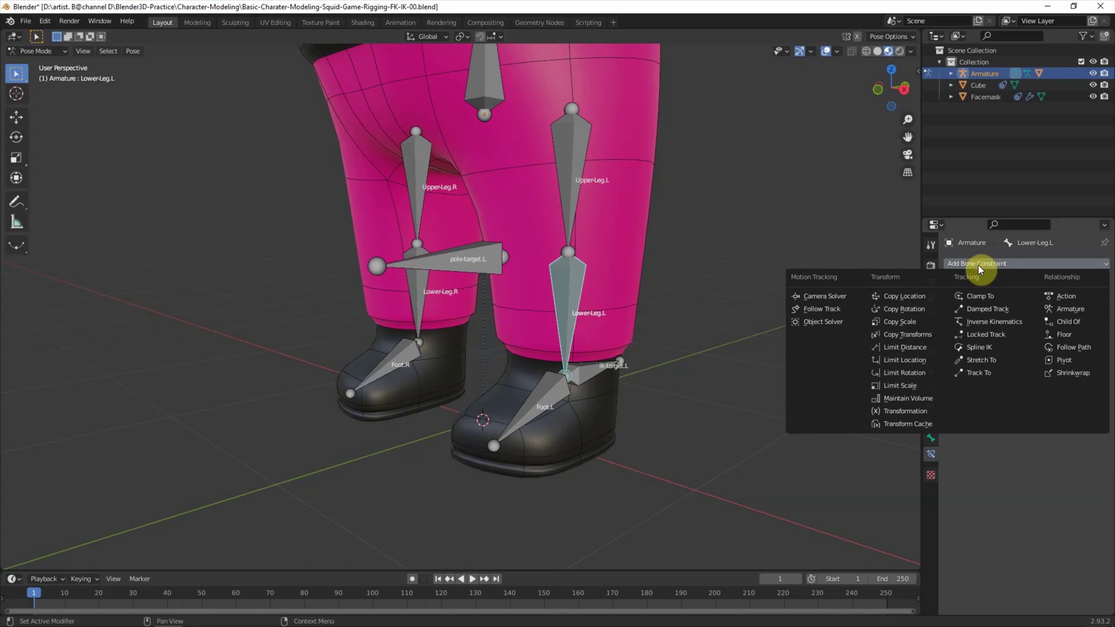
# - Add an IK constraint to Lower-Leg.L targeting the Armature bone ik-target.L
pyautogui.click(988, 315)
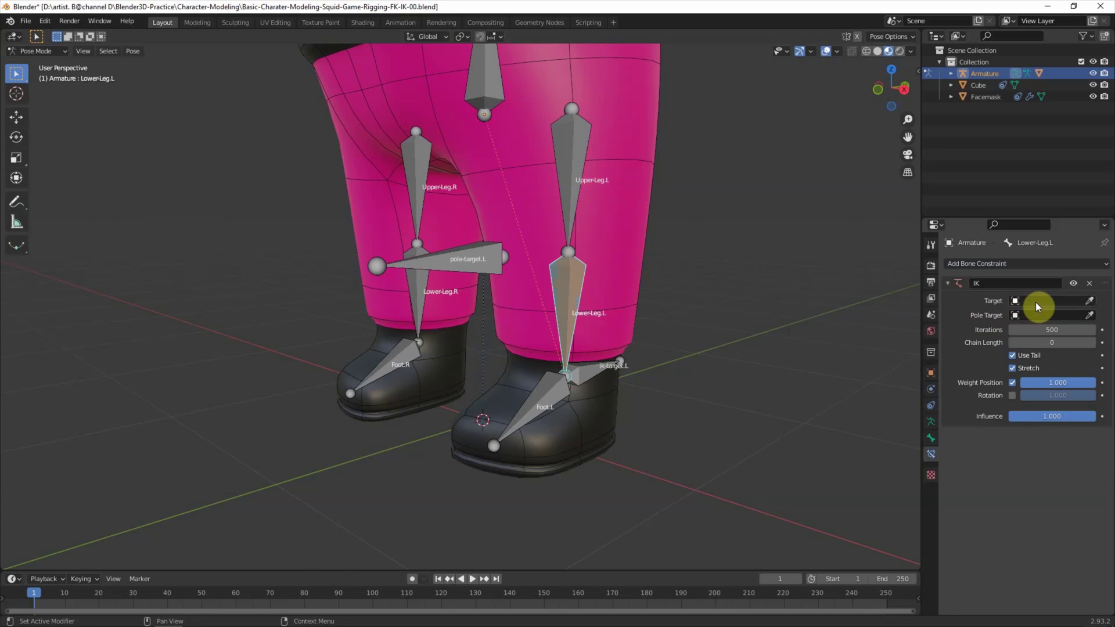
pyautogui.click(1034, 301)
pyautogui.click(995, 318)
pyautogui.click(1043, 314)
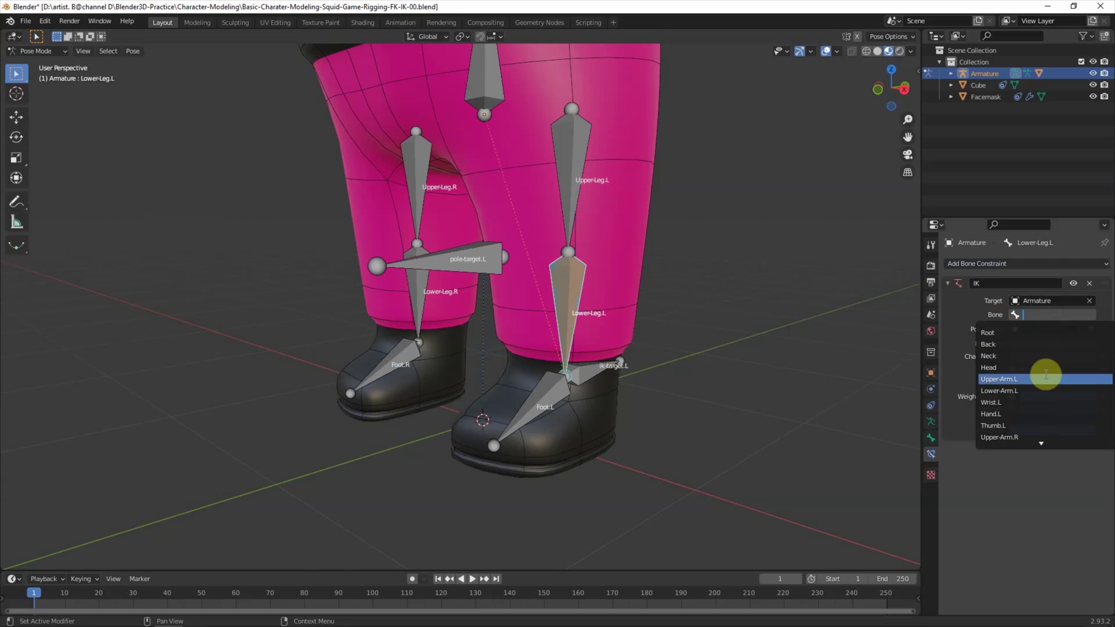
pyautogui.scroll(-5, 1046, 375)
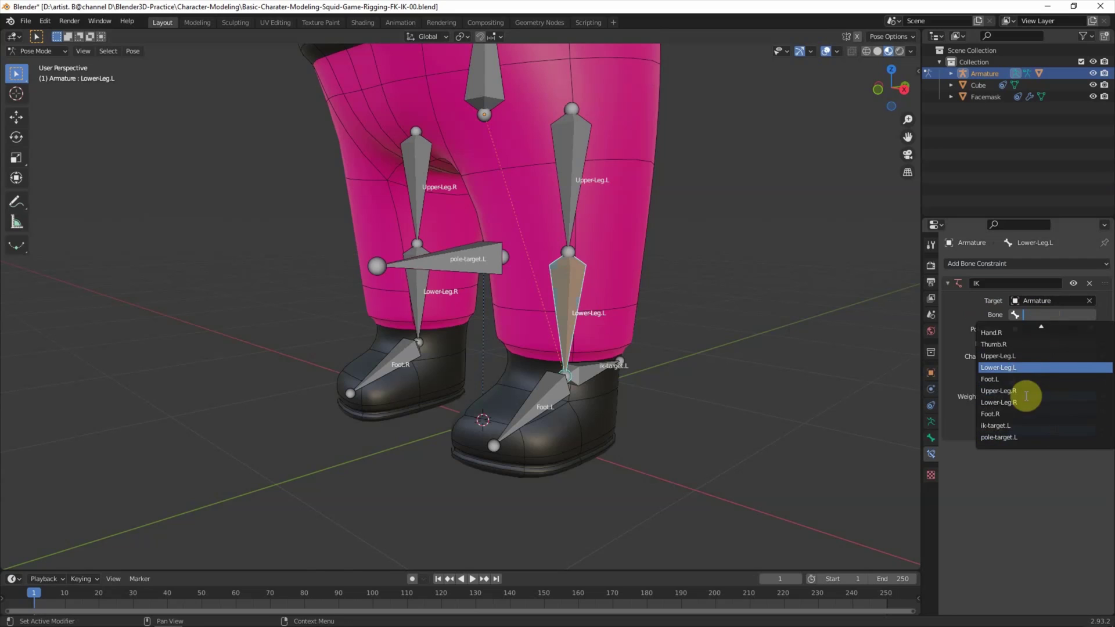
pyautogui.click(1029, 426)
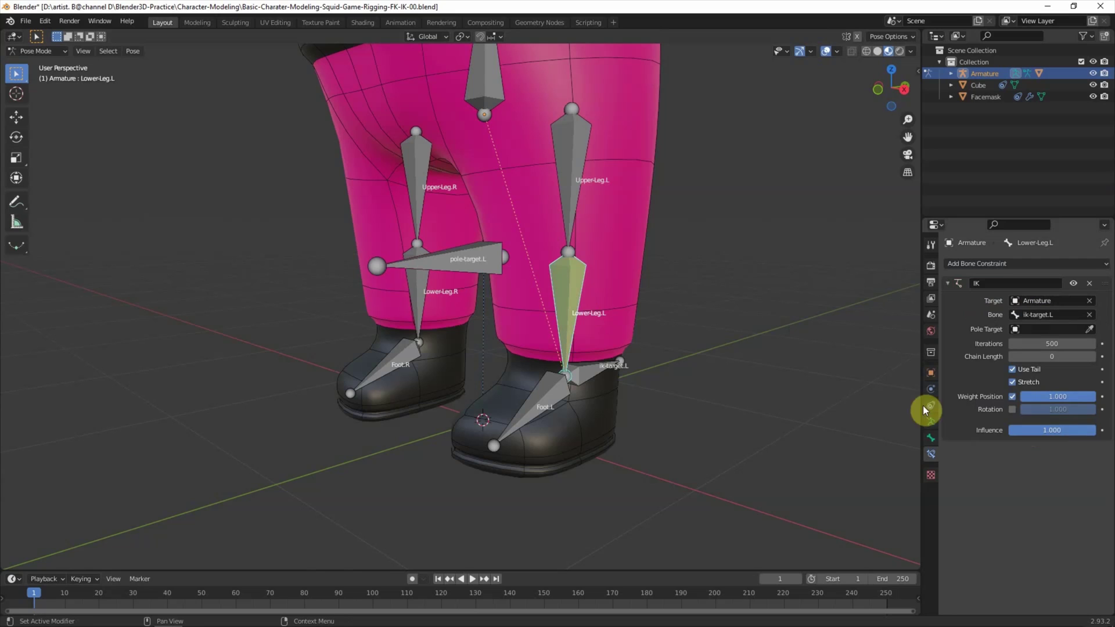
# - Test the leg bending by moving ik-target.L, undoing each test move
pyautogui.click(581, 371)
pyautogui.click(12, 122)
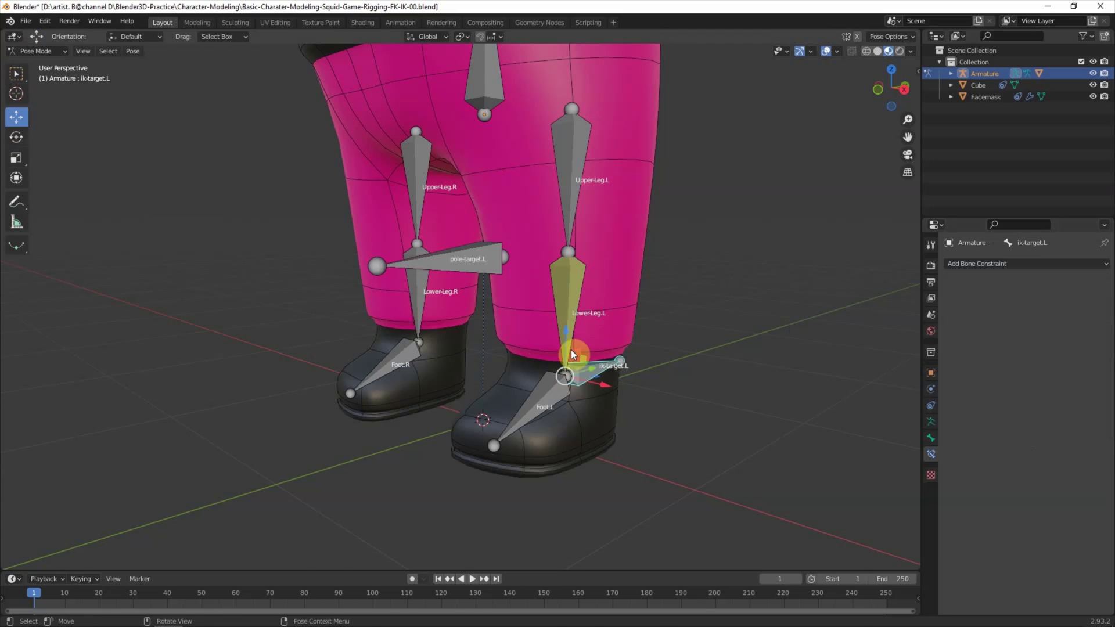
pyautogui.moveTo(579, 356); pyautogui.dragTo(580, 321)
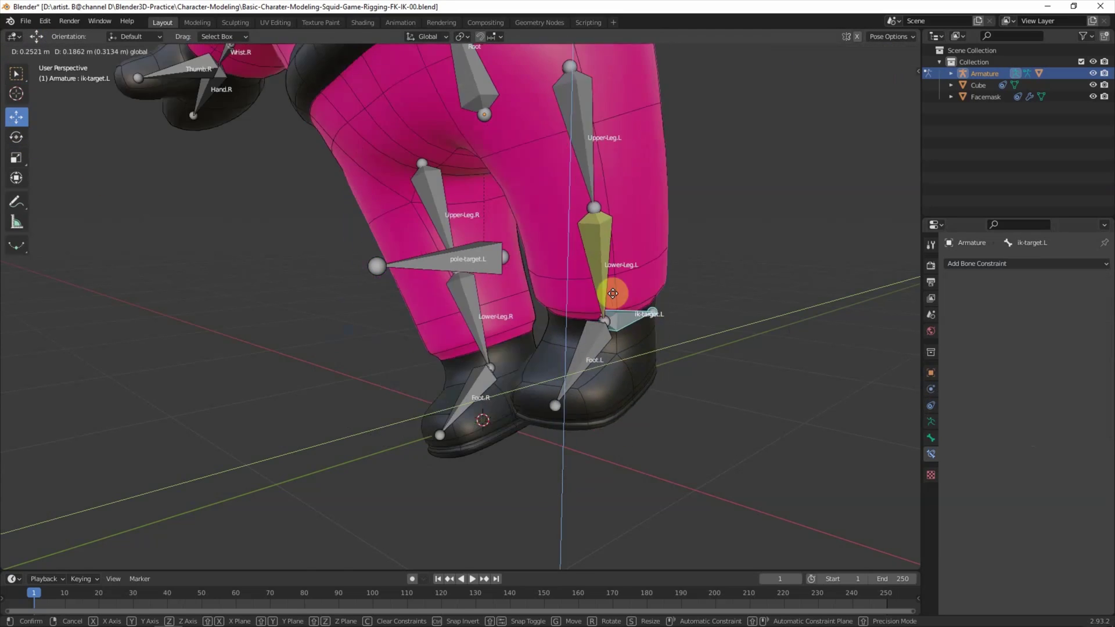
pyautogui.hotkey('ctrl', 'z')
pyautogui.click(574, 286)
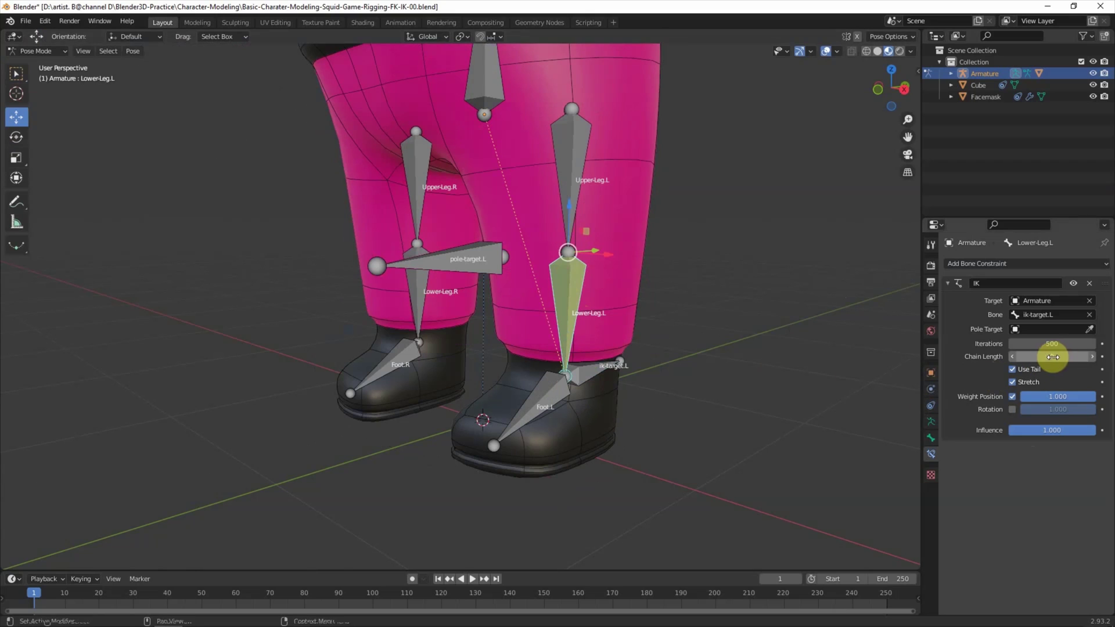
pyautogui.click(581, 368)
pyautogui.moveTo(579, 351)
pyautogui.mouseDown()
pyautogui.moveTo(590, 324)
pyautogui.moveTo(578, 339)
pyautogui.mouseUp()
pyautogui.hotkey('ctrl', 'z')
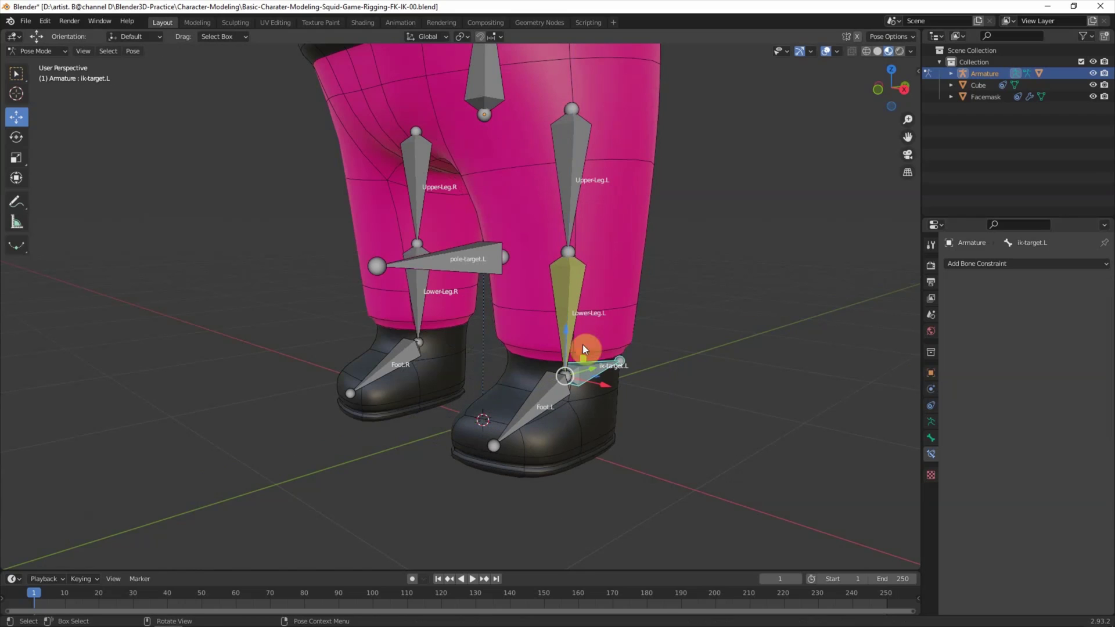
# - Retest the two-bone IK chain by moving ik-target.L in side view, then reselect Lower-Leg.L
pyautogui.click(582, 348)
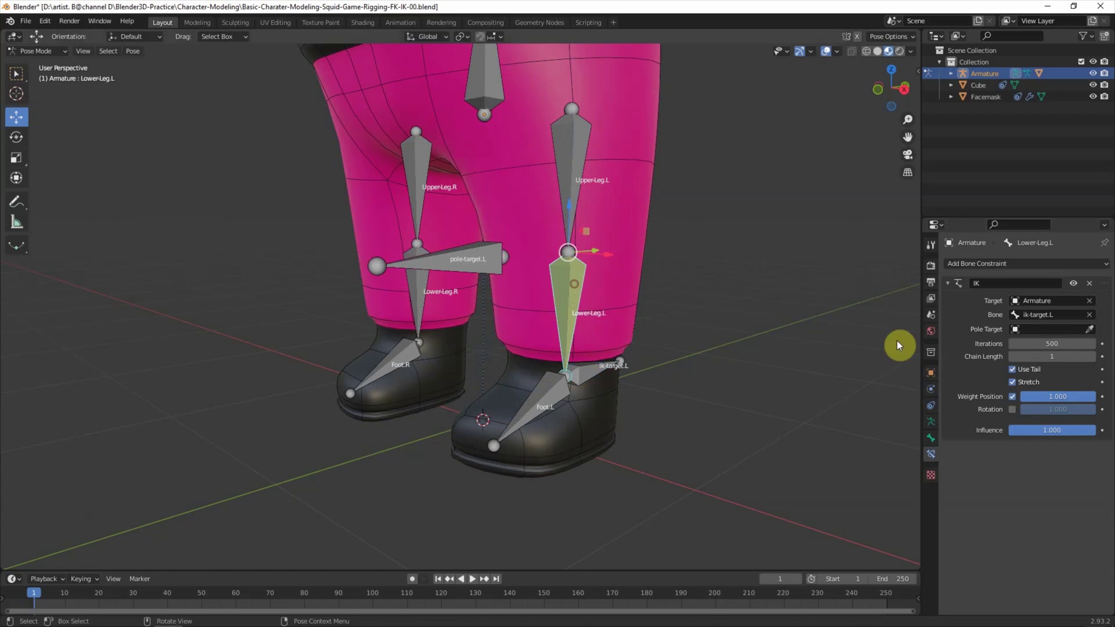
pyautogui.click(607, 369)
pyautogui.moveTo(576, 351)
pyautogui.mouseDown()
pyautogui.moveTo(630, 323)
pyautogui.moveTo(611, 311)
pyautogui.moveTo(652, 288)
pyautogui.moveTo(605, 318)
pyautogui.moveTo(599, 280)
pyautogui.moveTo(709, 224)
pyautogui.mouseUp()
pyautogui.click(900, 91)
pyautogui.moveTo(574, 313)
pyautogui.mouseDown()
pyautogui.moveTo(567, 331)
pyautogui.moveTo(547, 256)
pyautogui.moveTo(569, 272)
pyautogui.mouseUp()
pyautogui.moveTo(654, 265)
pyautogui.mouseDown(button='middle')
pyautogui.moveTo(614, 277)
pyautogui.moveTo(674, 297)
pyautogui.moveTo(617, 301)
pyautogui.mouseUp(button='middle')
pyautogui.click(570, 286)
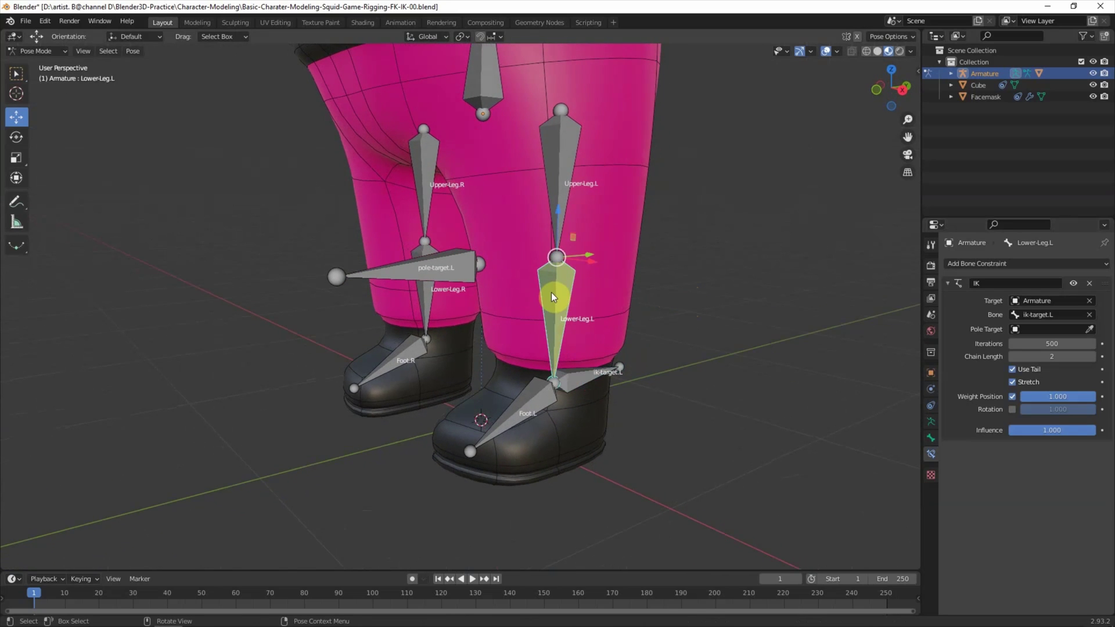
pyautogui.click(1052, 330)
# - Set pole-target.L as the IK pole bone and test by moving pole-target.L and ik-target.L
pyautogui.click(1049, 348)
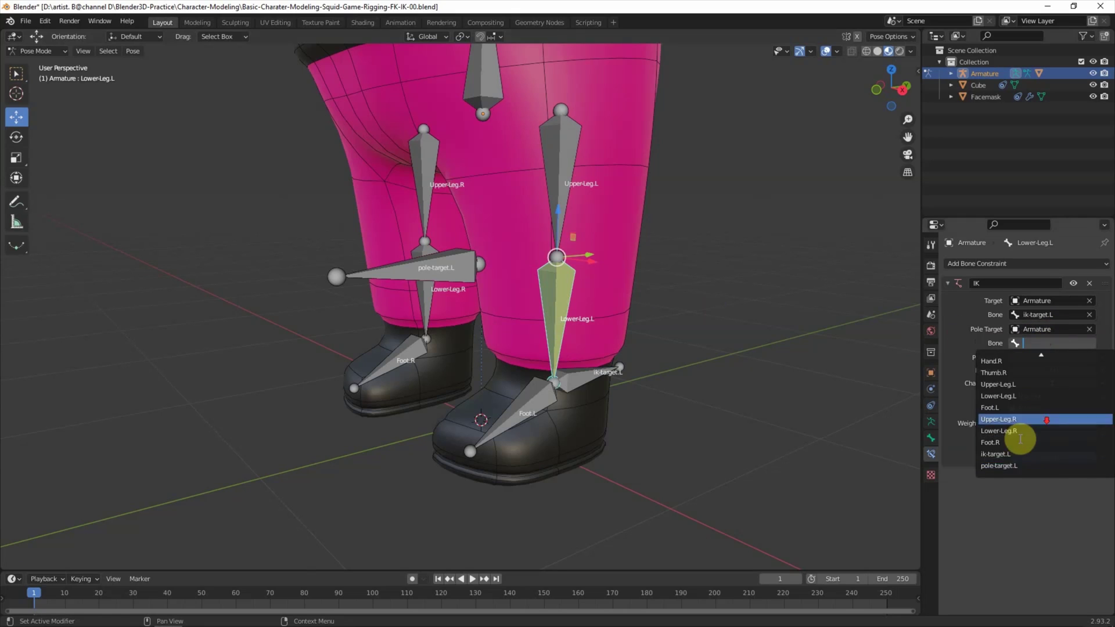
pyautogui.click(1019, 465)
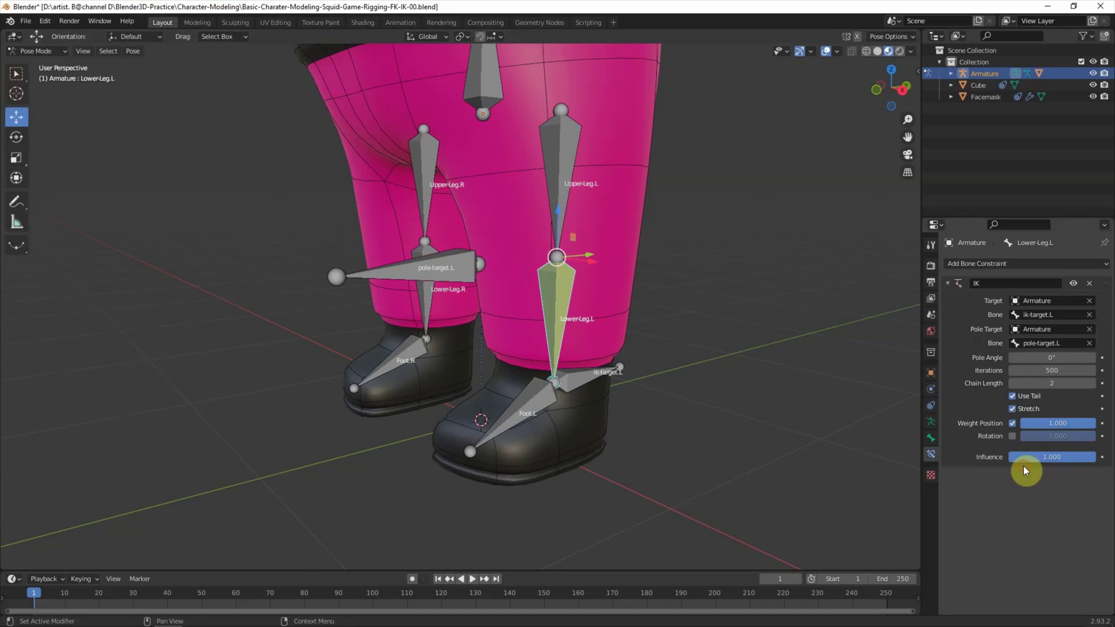
pyautogui.click(441, 269)
pyautogui.moveTo(501, 276); pyautogui.dragTo(490, 260)
pyautogui.click(673, 291)
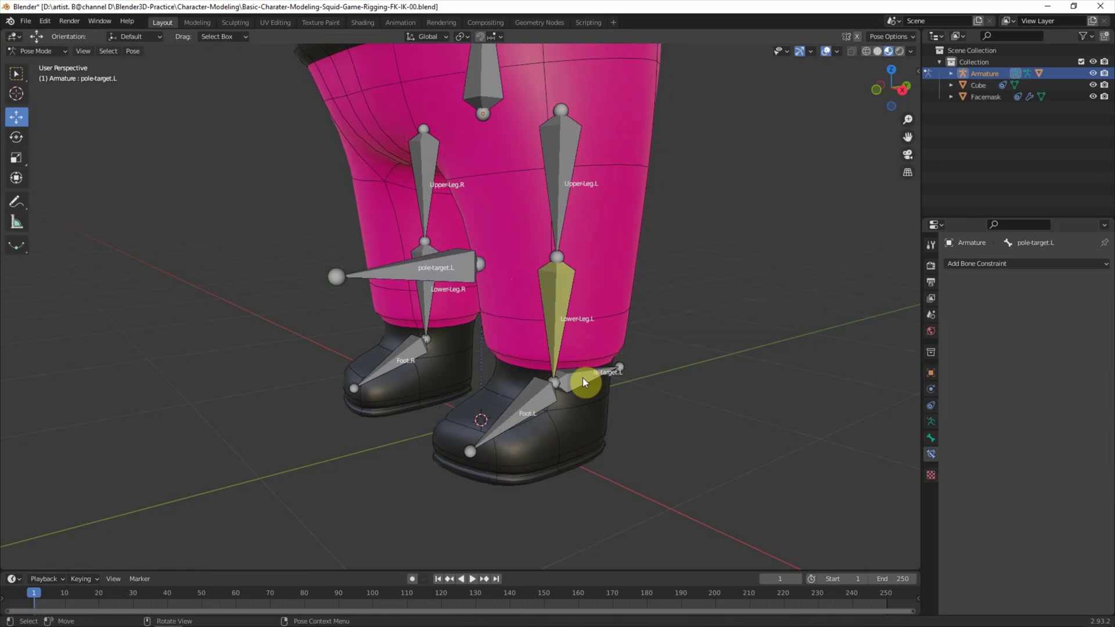
pyautogui.moveTo(572, 366); pyautogui.dragTo(630, 284)
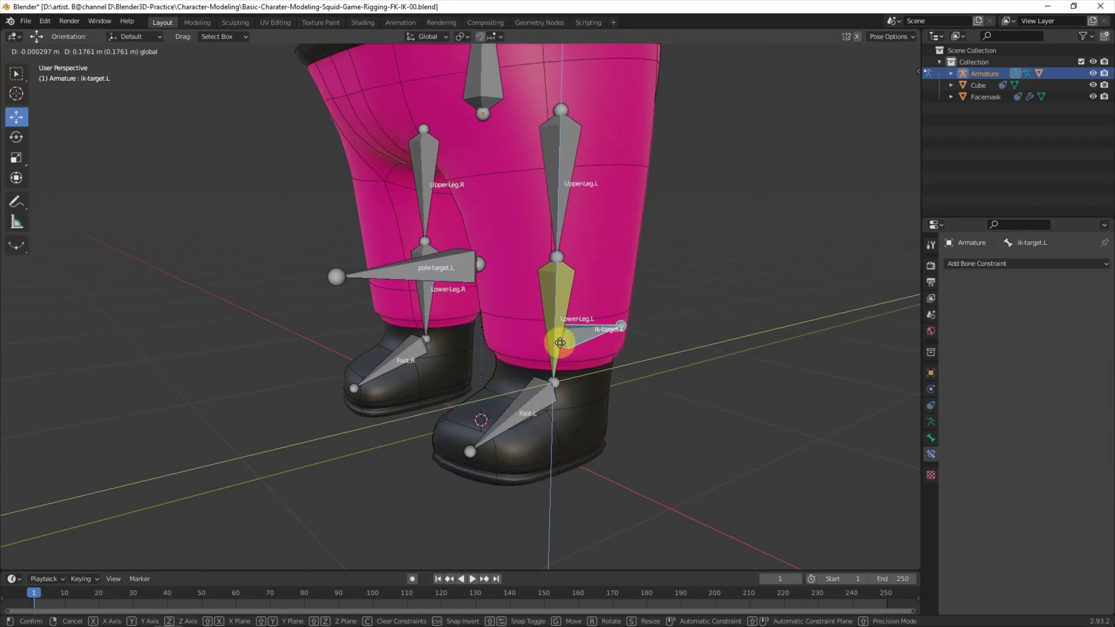
pyautogui.moveTo(630, 284); pyautogui.dragTo(585, 361)
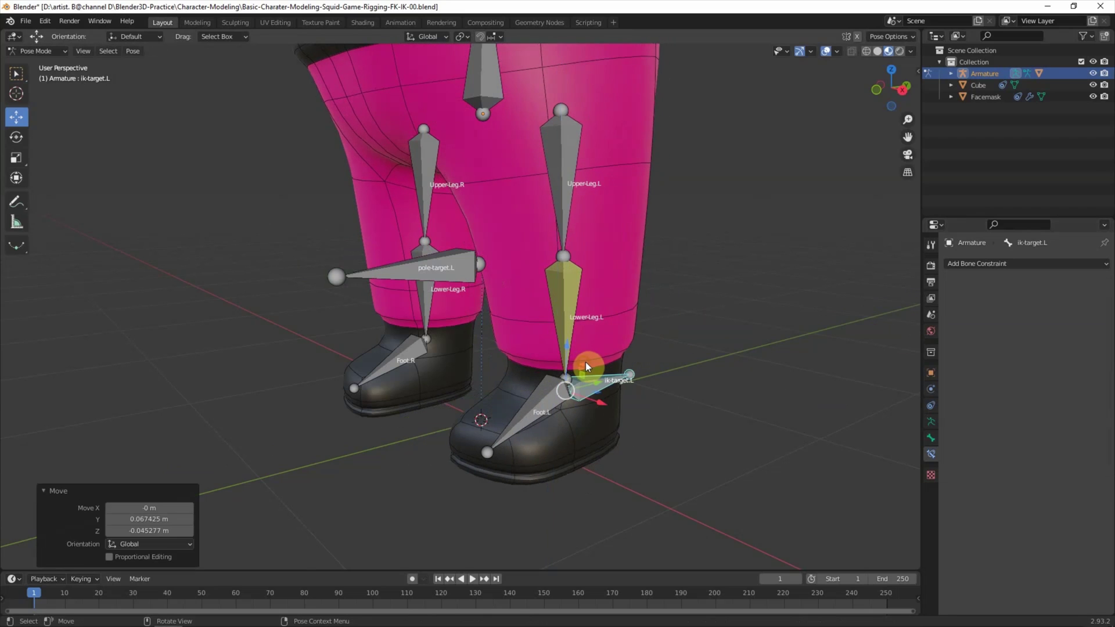
# - In right view, delete Lower-Leg.L's IK constraint and return to Edit Mode
pyautogui.press('KP_3')
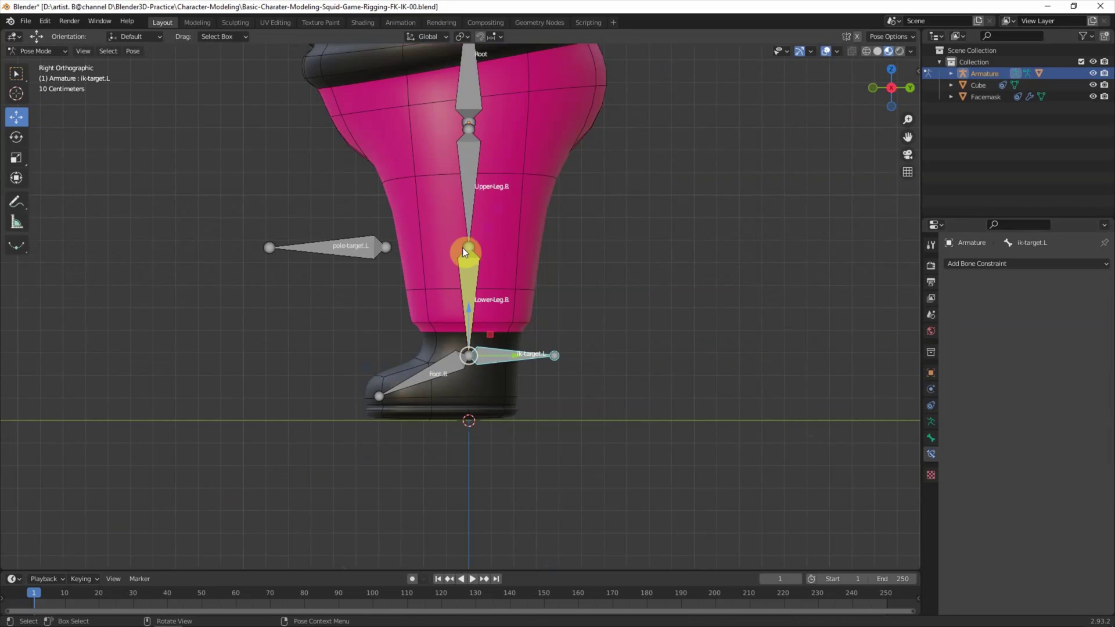
pyautogui.click(469, 274)
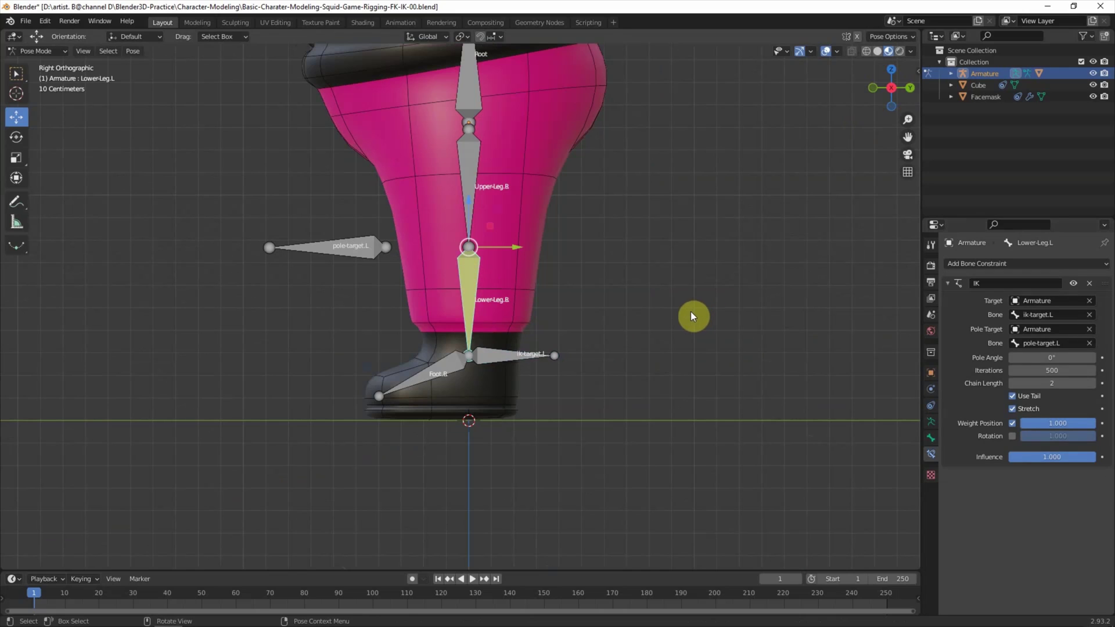
pyautogui.click(1089, 283)
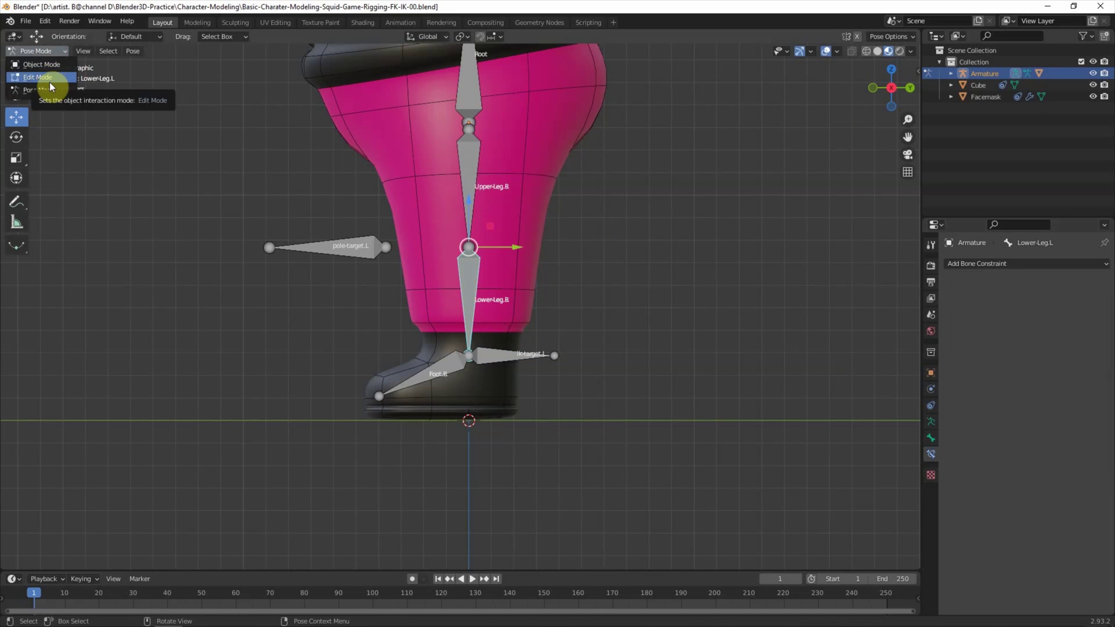
pyautogui.click(51, 82)
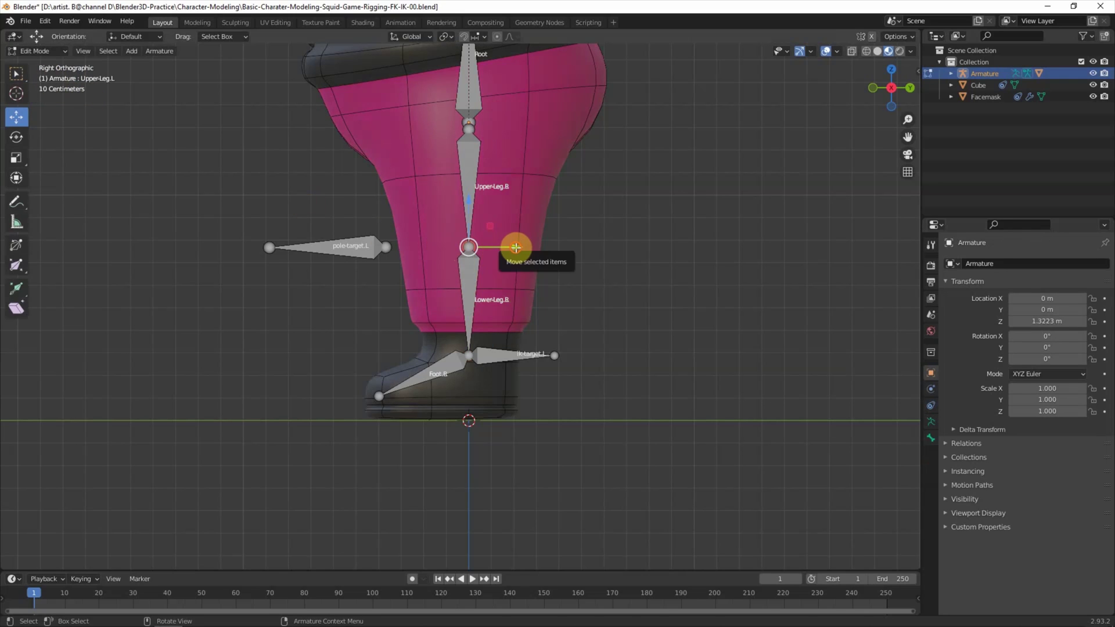
# - Shift the left knee joint about 0.03 m along Y, then reselect Lower-Leg.L in Pose Mode
pyautogui.moveTo(514, 247); pyautogui.dragTo(508, 246)
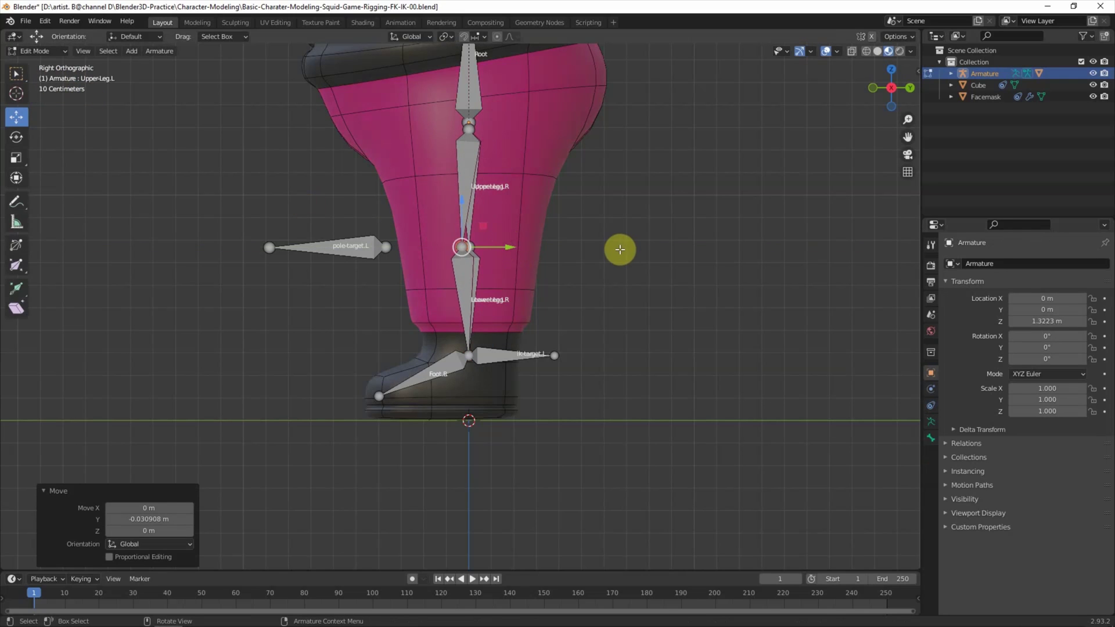
pyautogui.click(36, 51)
pyautogui.click(47, 86)
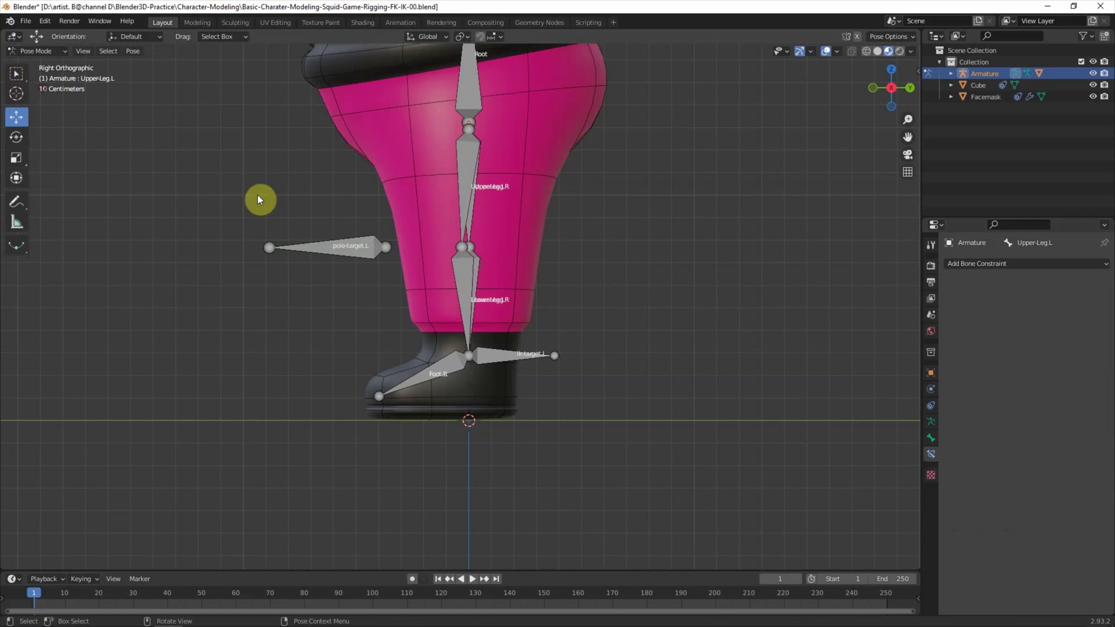
pyautogui.click(465, 271)
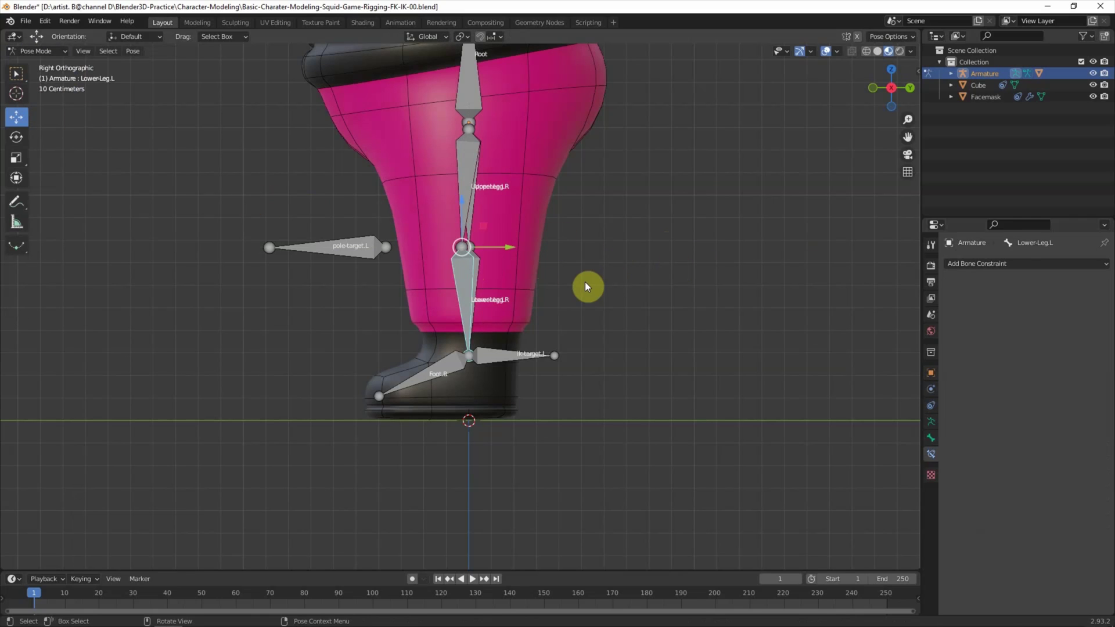
pyautogui.moveTo(584, 281); pyautogui.dragTo(742, 308, button='middle')
# - Add a new IK constraint to Lower-Leg.L targeting the Armature bone ik-target.L
pyautogui.click(997, 265)
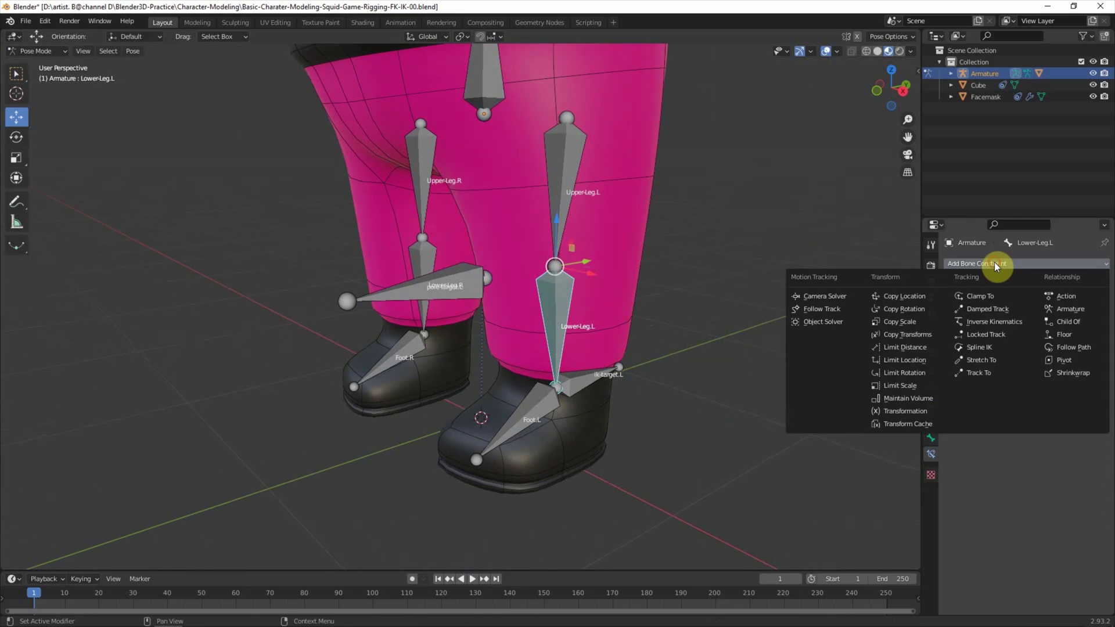
pyautogui.click(1016, 322)
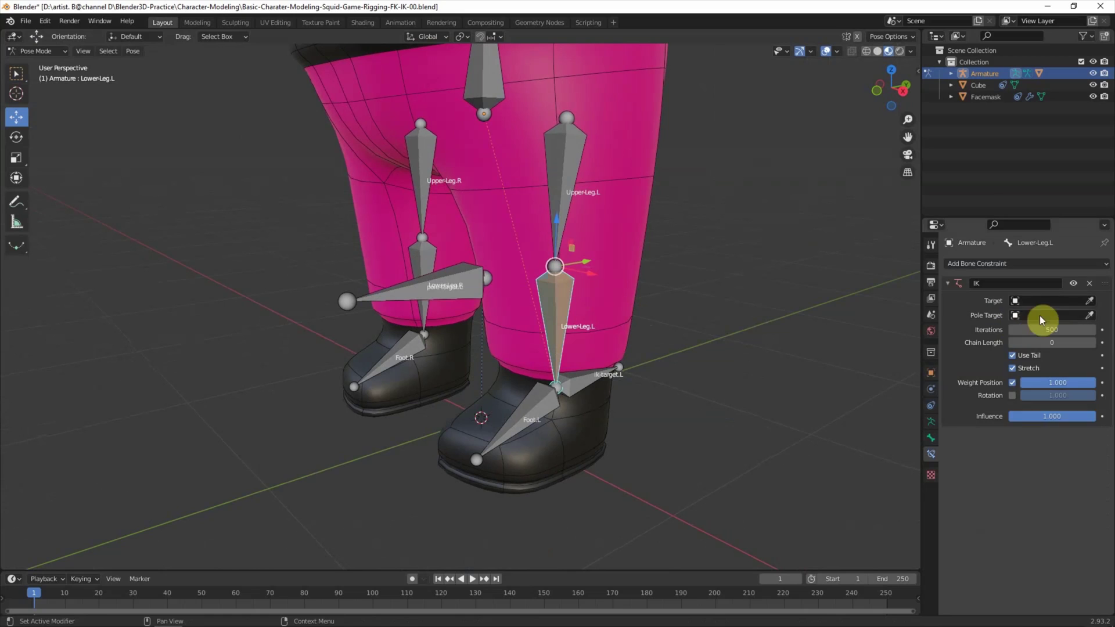
pyautogui.click(1051, 300)
pyautogui.click(1053, 322)
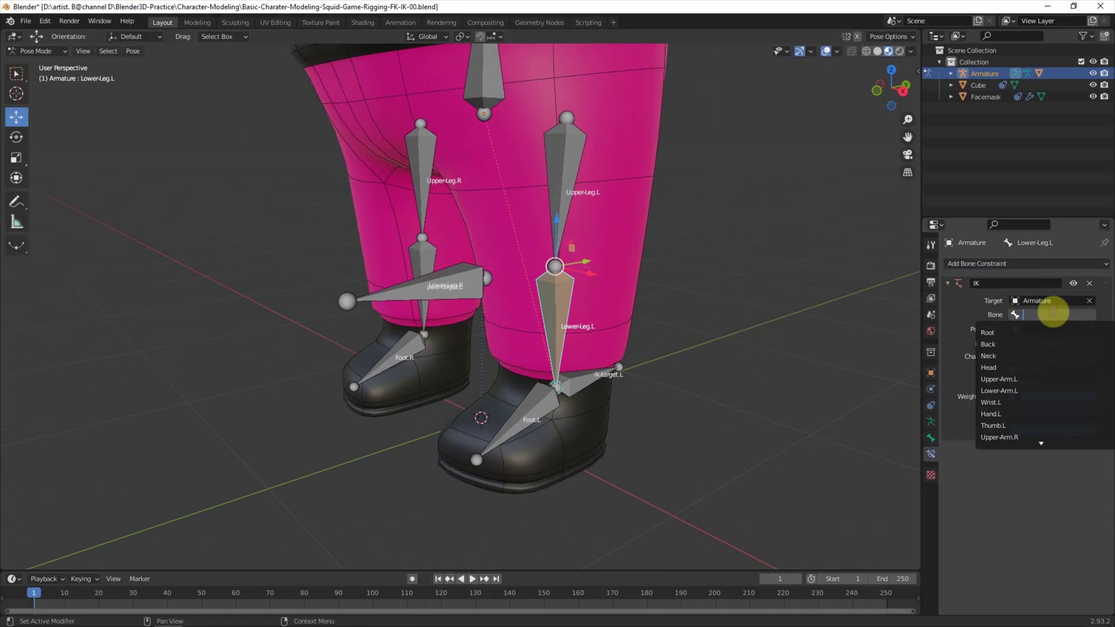
pyautogui.click(1049, 426)
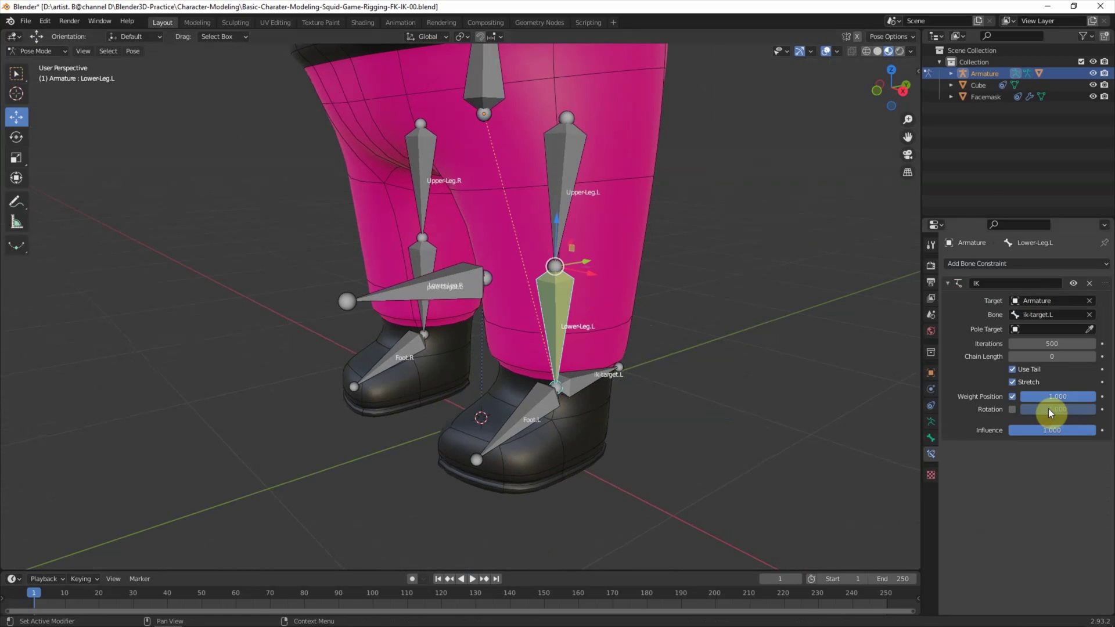
# - Set pole-target.L as the pole bone, raise chain length to 2, and select ik-target.L
pyautogui.click(1043, 332)
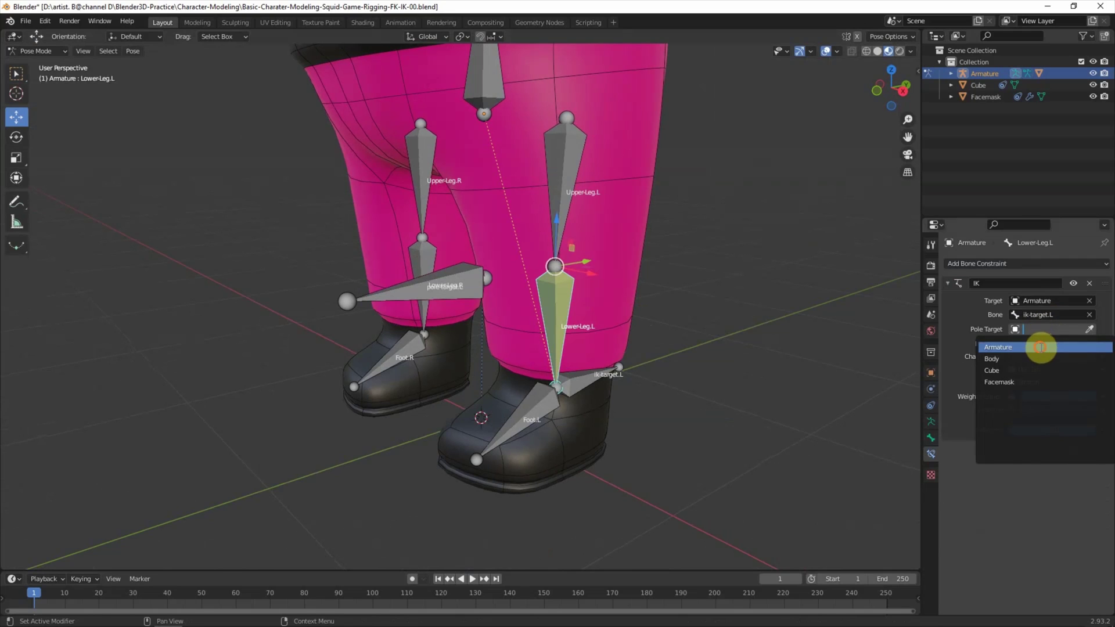
pyautogui.click(1042, 347)
pyautogui.scroll(-6, 1036, 407)
pyautogui.scroll(-6, 1025, 448)
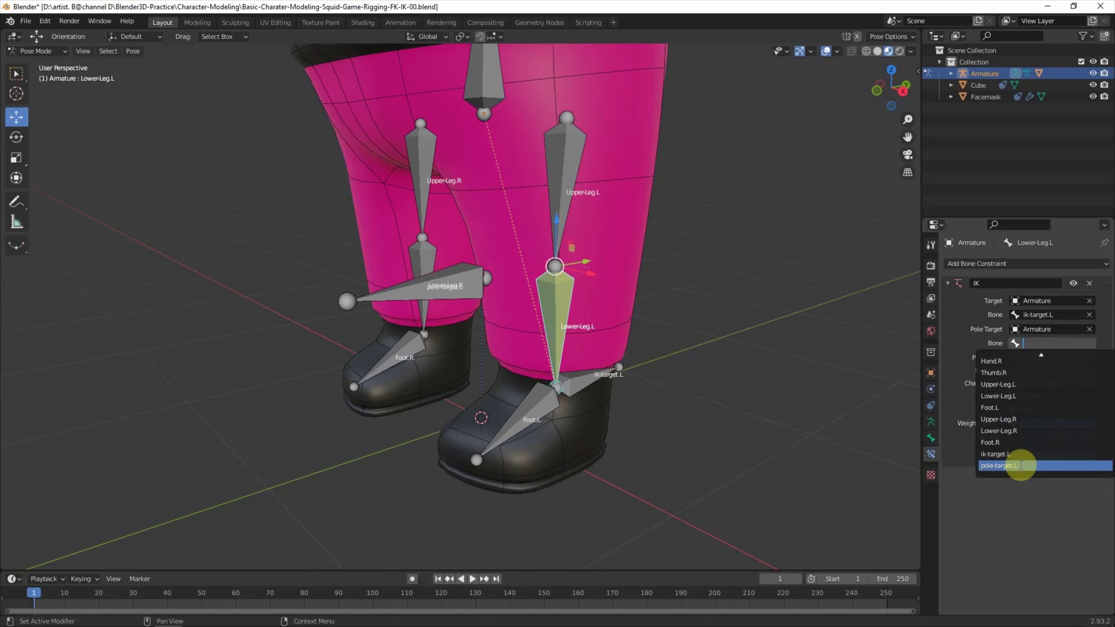
pyautogui.click(1020, 464)
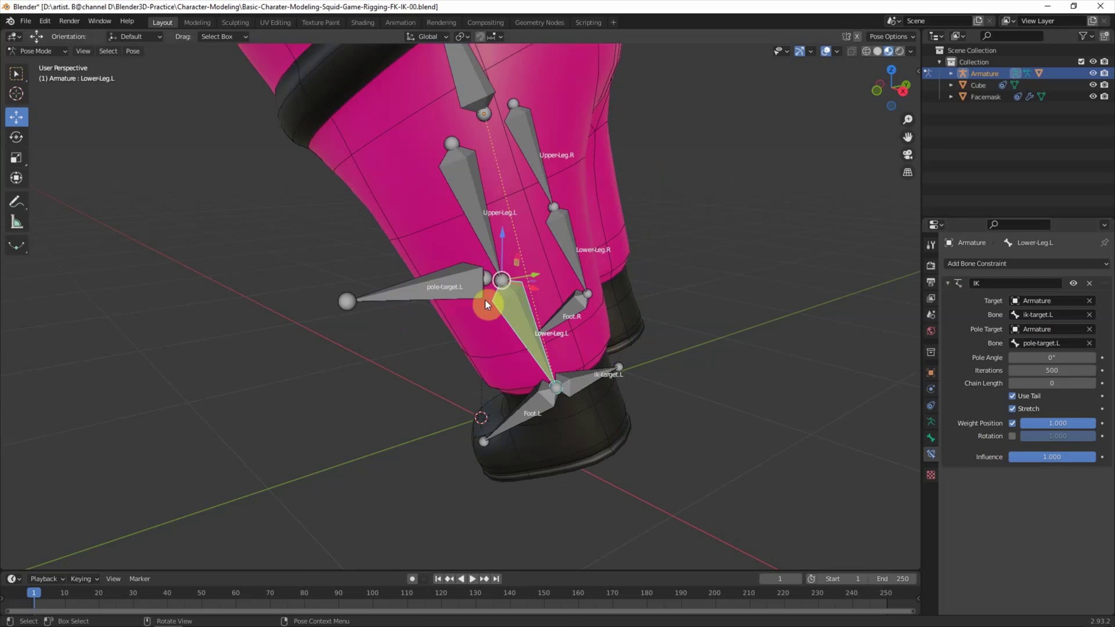
pyautogui.click(1092, 385)
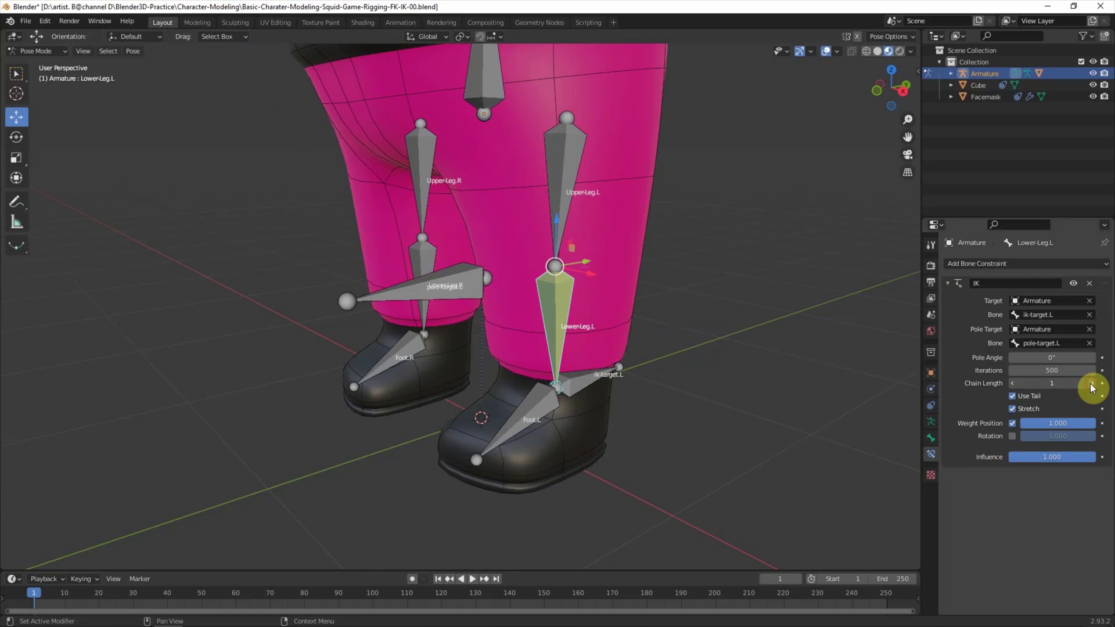
pyautogui.click(693, 354)
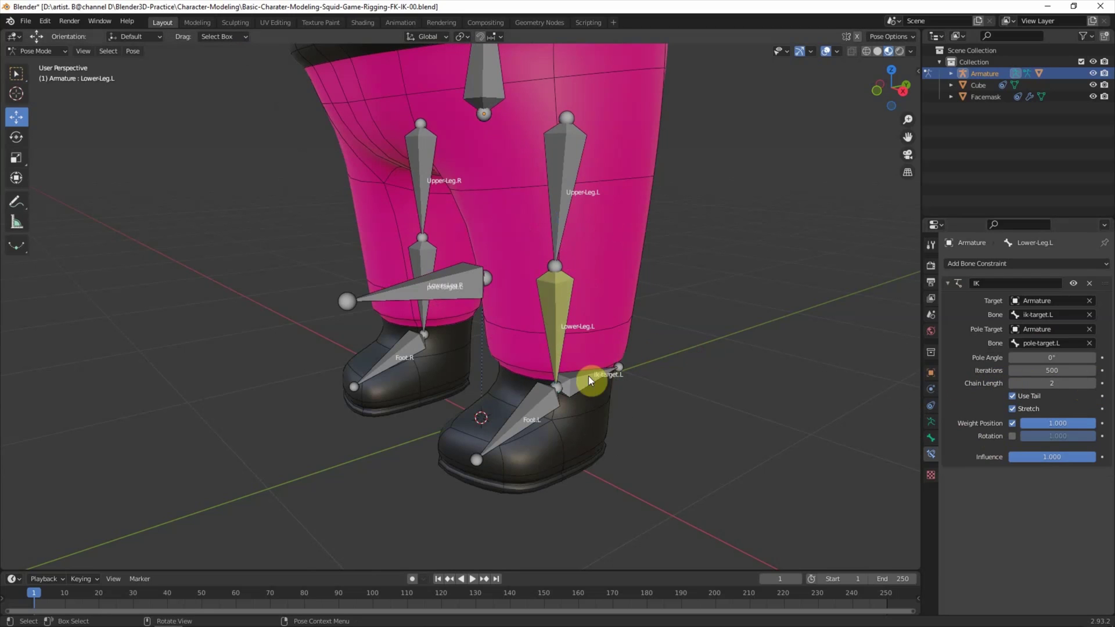
pyautogui.click(574, 374)
# - Bend the left leg by moving ik-target.L and pole-target.L, then undo both moves
pyautogui.moveTo(575, 374)
pyautogui.mouseDown()
pyautogui.moveTo(580, 318)
pyautogui.moveTo(604, 323)
pyautogui.mouseUp()
pyautogui.moveTo(478, 284)
pyautogui.mouseDown()
pyautogui.moveTo(607, 316)
pyautogui.moveTo(501, 292)
pyautogui.moveTo(578, 314)
pyautogui.moveTo(589, 287)
pyautogui.moveTo(627, 343)
pyautogui.moveTo(590, 299)
pyautogui.moveTo(690, 301)
pyautogui.mouseUp()
pyautogui.click(608, 347)
pyautogui.hotkey('ctrl', 'z')
pyautogui.hotkey('ctrl', 'z')
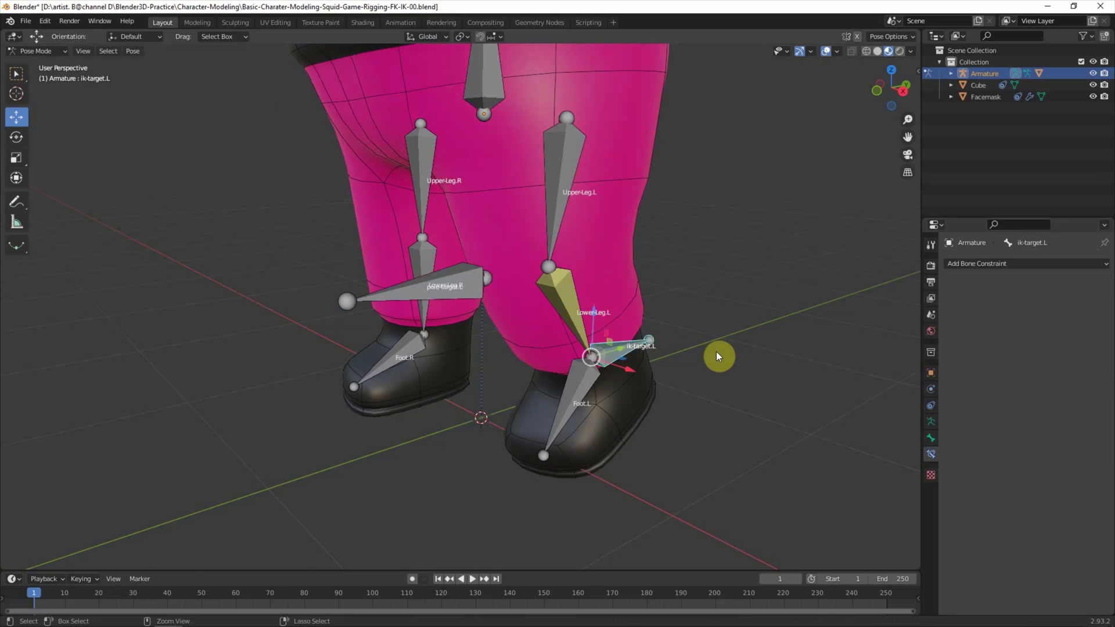
pyautogui.hotkey('ctrl', 'z')
pyautogui.hotkey('alt', 'a')
# - Frame the whole character in front orthographic view
pyautogui.keyDown('alt'); pyautogui.moveTo(667, 399); pyautogui.dragTo(615, 386, button='middle'); pyautogui.keyUp('alt')
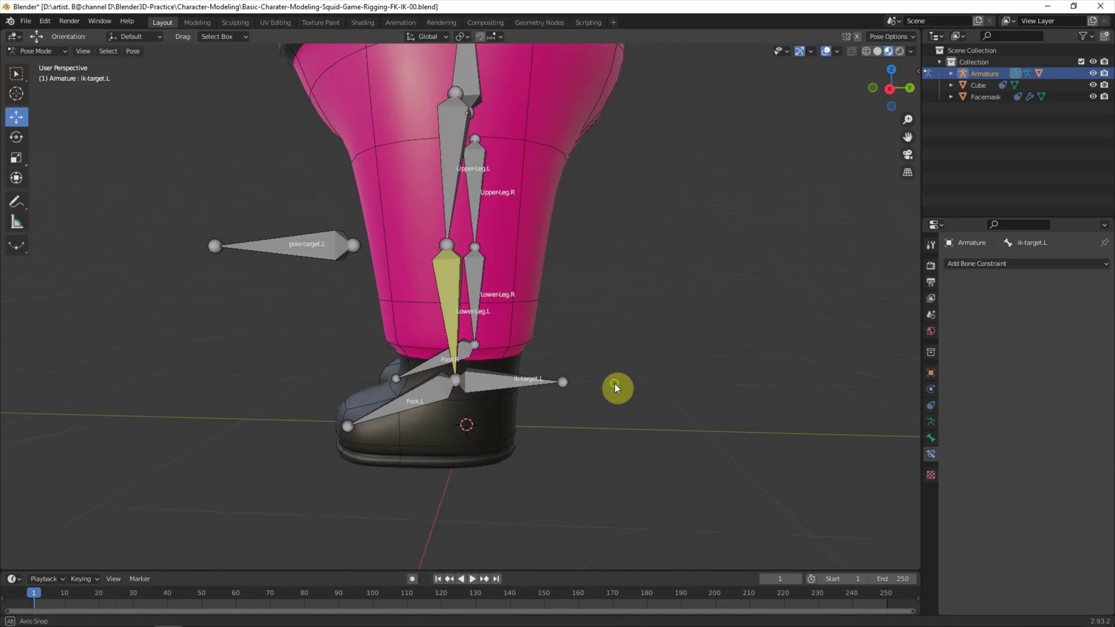
pyautogui.moveTo(890, 95)
pyautogui.mouseDown()
pyautogui.moveTo(701, 220)
pyautogui.moveTo(744, 248)
pyautogui.moveTo(759, 242)
pyautogui.mouseUp()
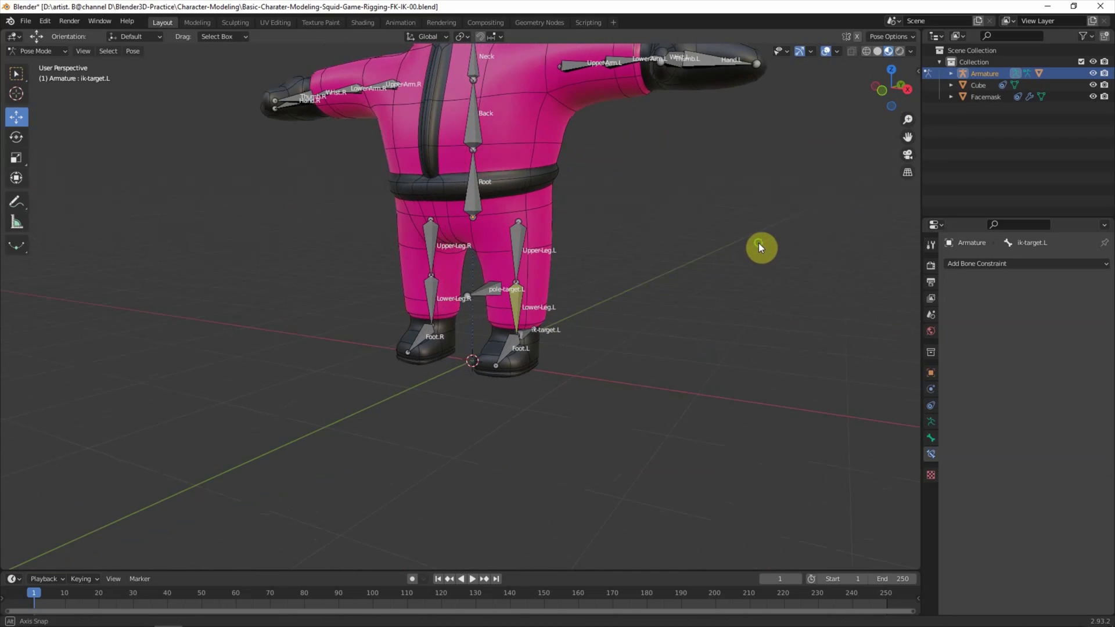
pyautogui.click(882, 93)
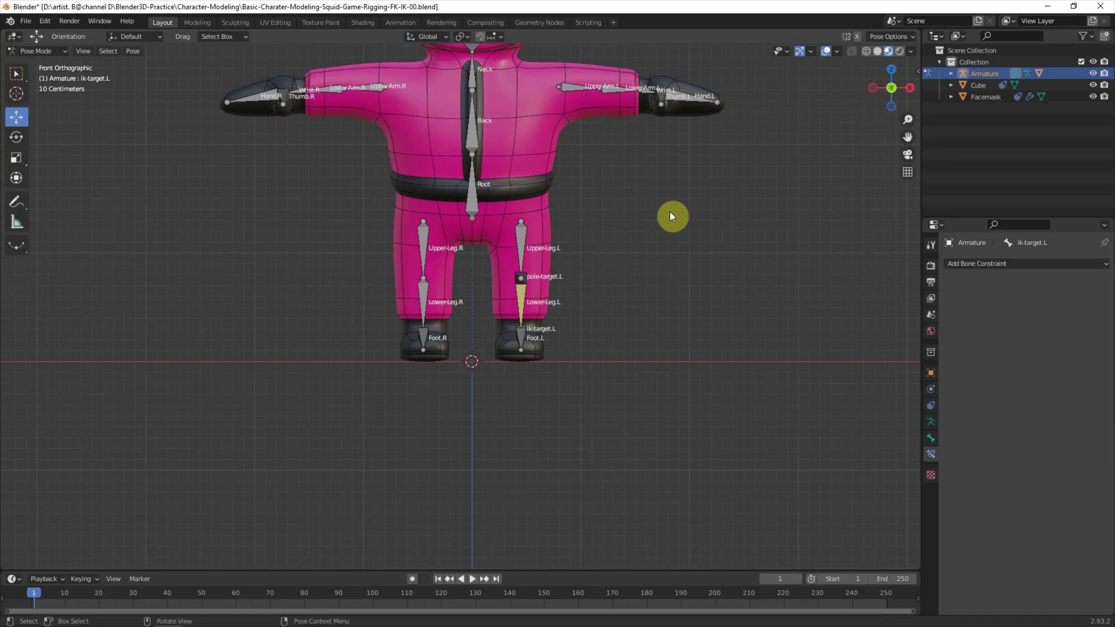
pyautogui.keyDown('shift'); pyautogui.scroll(3, 670, 211); pyautogui.keyUp('shift')
pyautogui.scroll(-2, 680, 244)
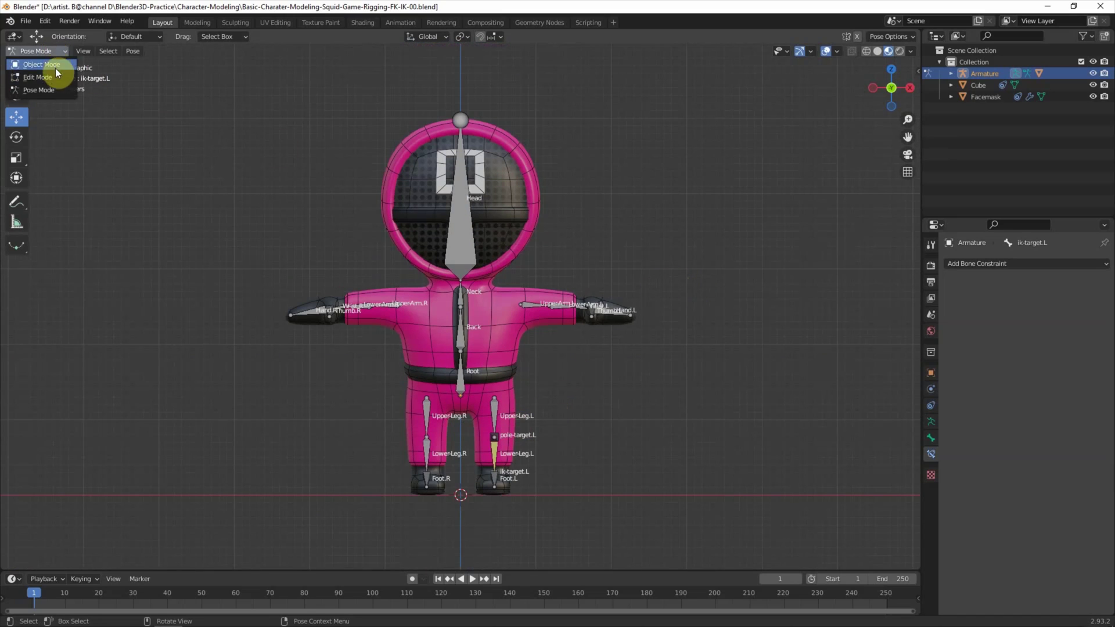
pyautogui.click(57, 78)
# - Delete the right arm and leg bones, then symmetrize the rig from the left side
pyautogui.moveTo(329, 364); pyautogui.dragTo(444, 503)
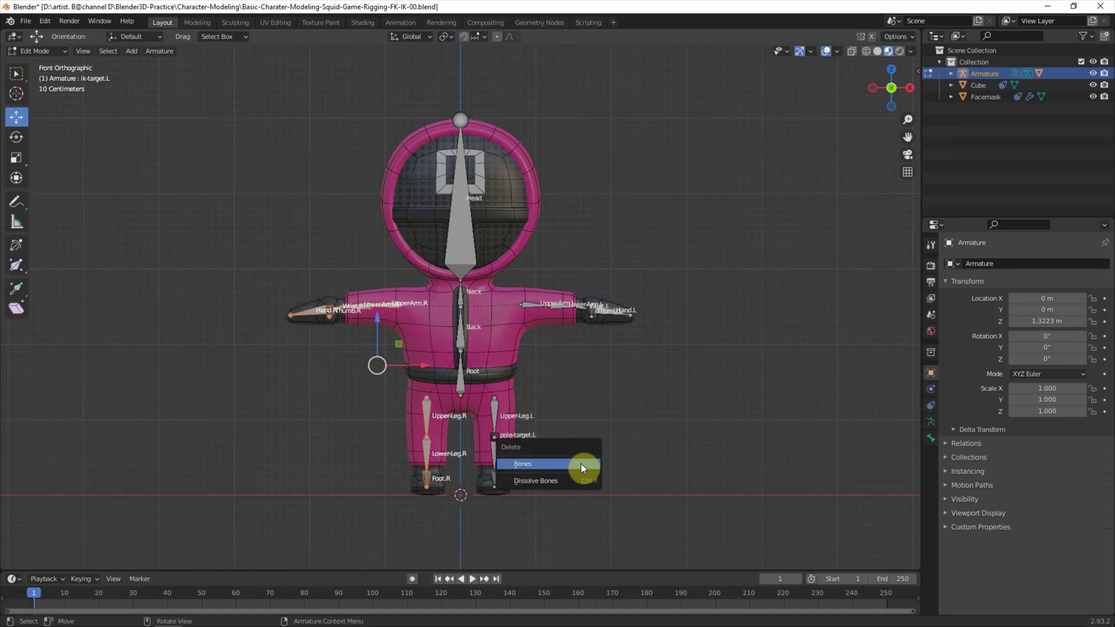
pyautogui.click(583, 468)
pyautogui.moveTo(399, 100); pyautogui.dragTo(700, 544)
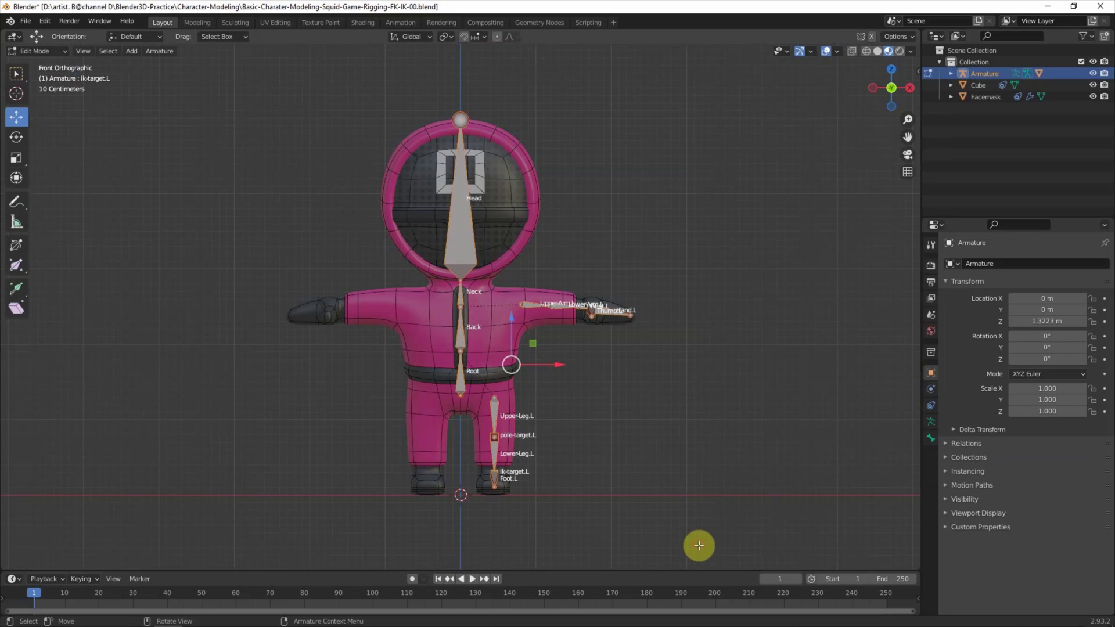
pyautogui.click(161, 51)
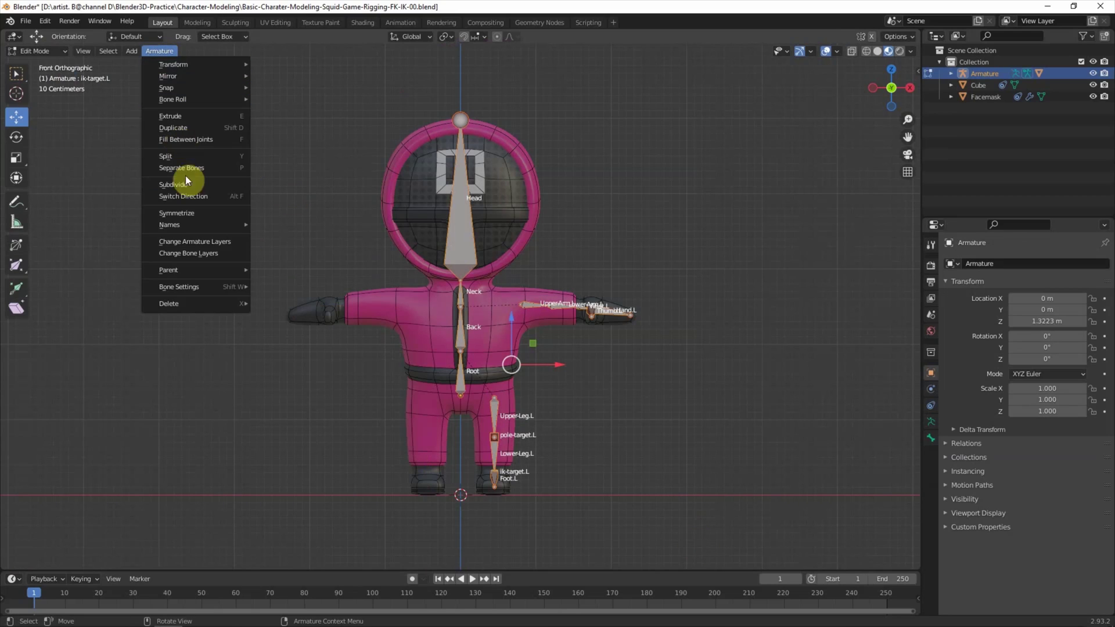
pyautogui.click(223, 213)
pyautogui.click(221, 211)
# - Orbit and zoom in close on the legs and hips to inspect the mirrored bones
pyautogui.moveTo(660, 324); pyautogui.dragTo(610, 324, button='middle')
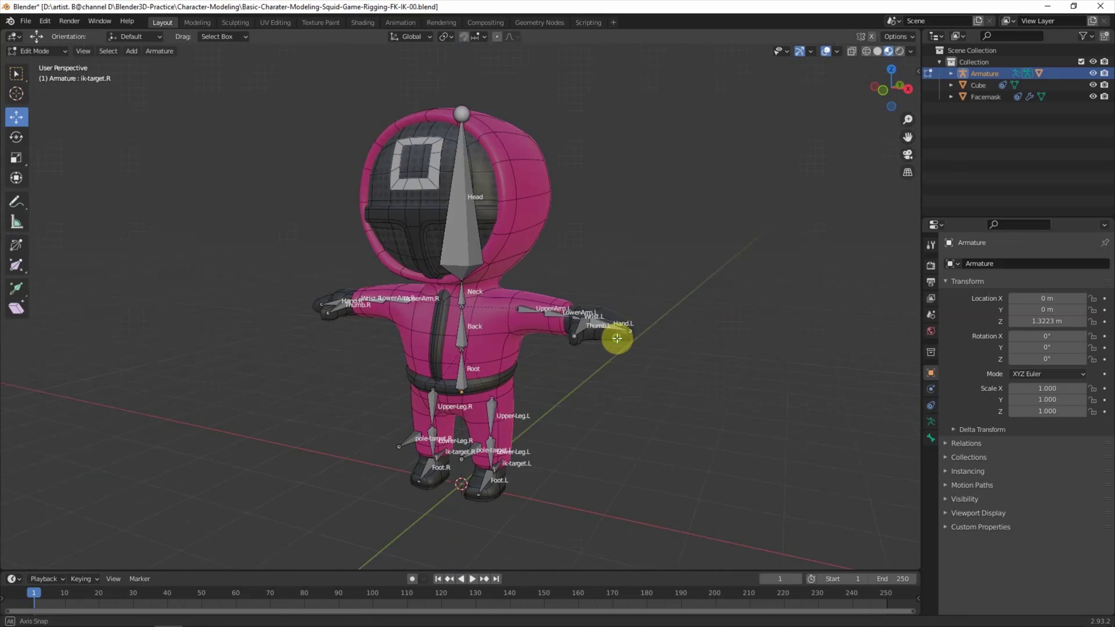
pyautogui.scroll(4, 604, 385)
pyautogui.keyDown('shift'); pyautogui.moveTo(620, 429); pyautogui.dragTo(609, 308, button='middle'); pyautogui.keyUp('shift')
pyautogui.scroll(2, 206, 143)
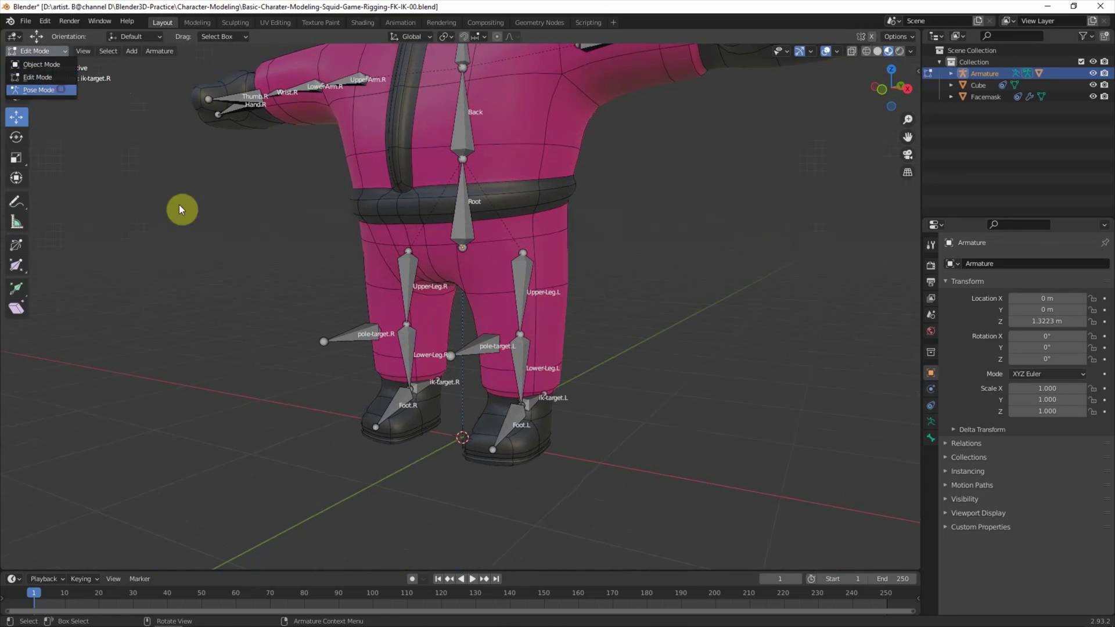
pyautogui.moveTo(208, 270)
pyautogui.mouseDown(button='middle')
pyautogui.moveTo(196, 274)
pyautogui.moveTo(230, 291)
pyautogui.mouseUp(button='middle')
# - Shift pole-target.L along X and reposition pole-target.R in front of the knees
pyautogui.scroll(2, 201, 281)
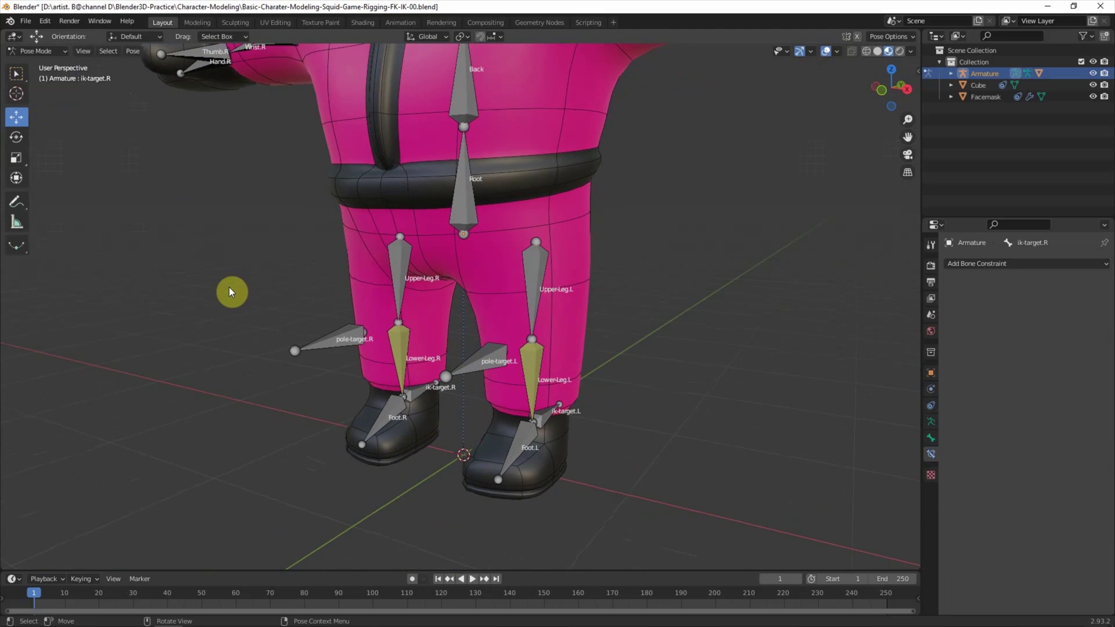
pyautogui.click(475, 360)
pyautogui.press('g')
pyautogui.press('x')
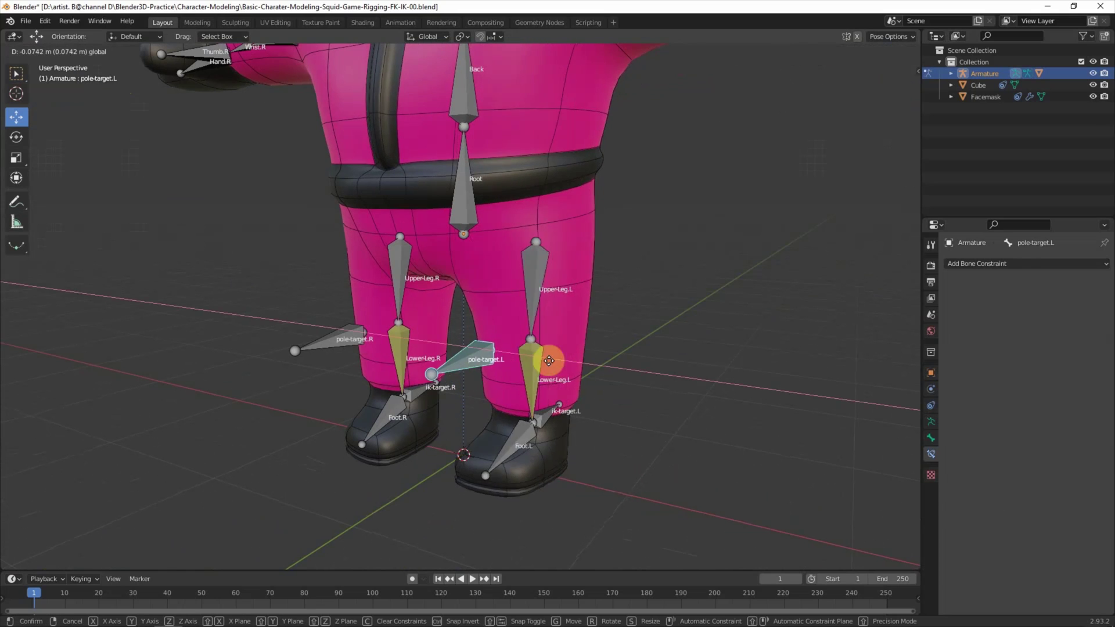
pyautogui.click(552, 360)
pyautogui.click(347, 338)
pyautogui.click(371, 332)
# - Move ik-target.L and ik-target.R so both legs bend at the knee
pyautogui.moveTo(390, 337)
pyautogui.mouseDown(button='middle')
pyautogui.moveTo(594, 437)
pyautogui.moveTo(568, 436)
pyautogui.mouseUp(button='middle')
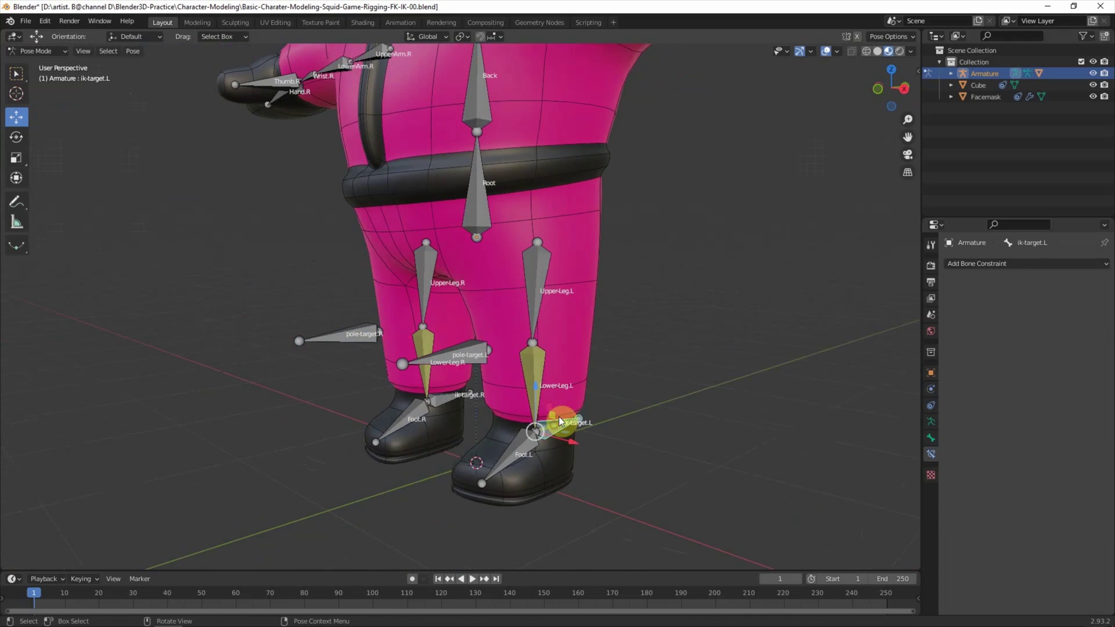
pyautogui.moveTo(558, 417); pyautogui.dragTo(567, 378)
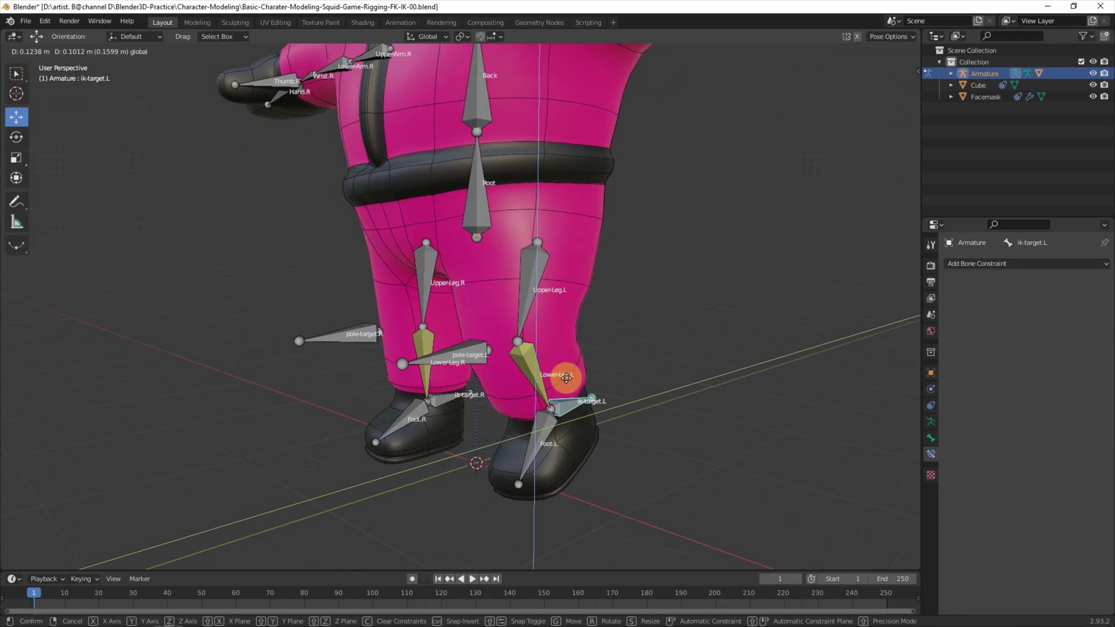
pyautogui.moveTo(445, 388)
pyautogui.mouseDown()
pyautogui.moveTo(445, 370)
pyautogui.moveTo(426, 356)
pyautogui.mouseUp()
pyautogui.click(471, 351)
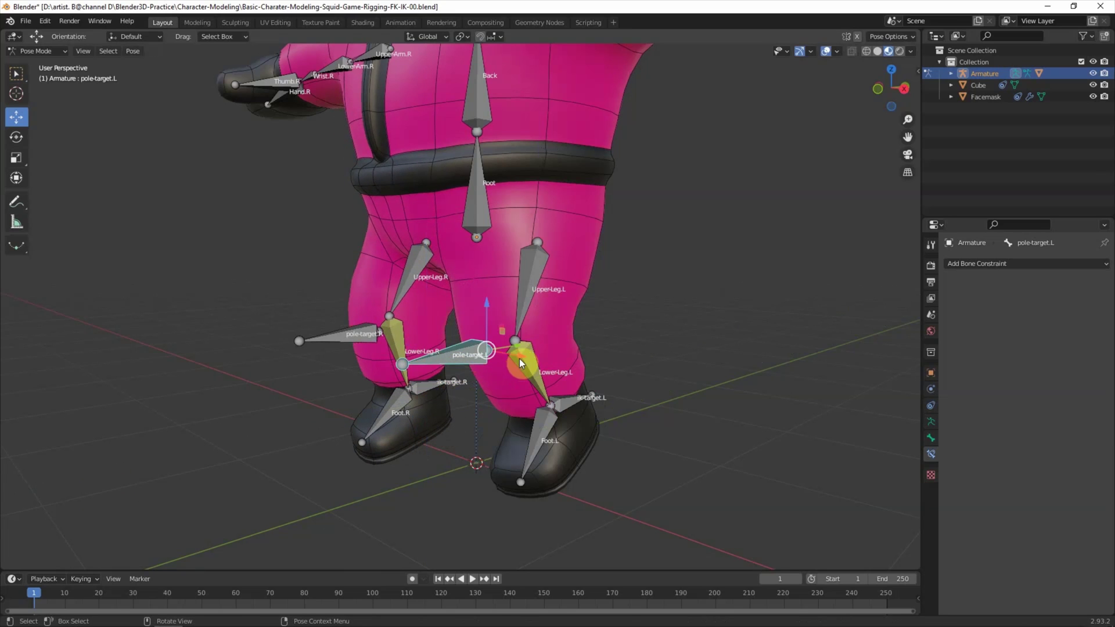
# - Swing pole-target.L outward and shift pole-target.R -0.089809 m along X to steer the knees
pyautogui.moveTo(518, 365); pyautogui.dragTo(546, 365)
pyautogui.click(338, 334)
pyautogui.moveTo(398, 337); pyautogui.dragTo(390, 337)
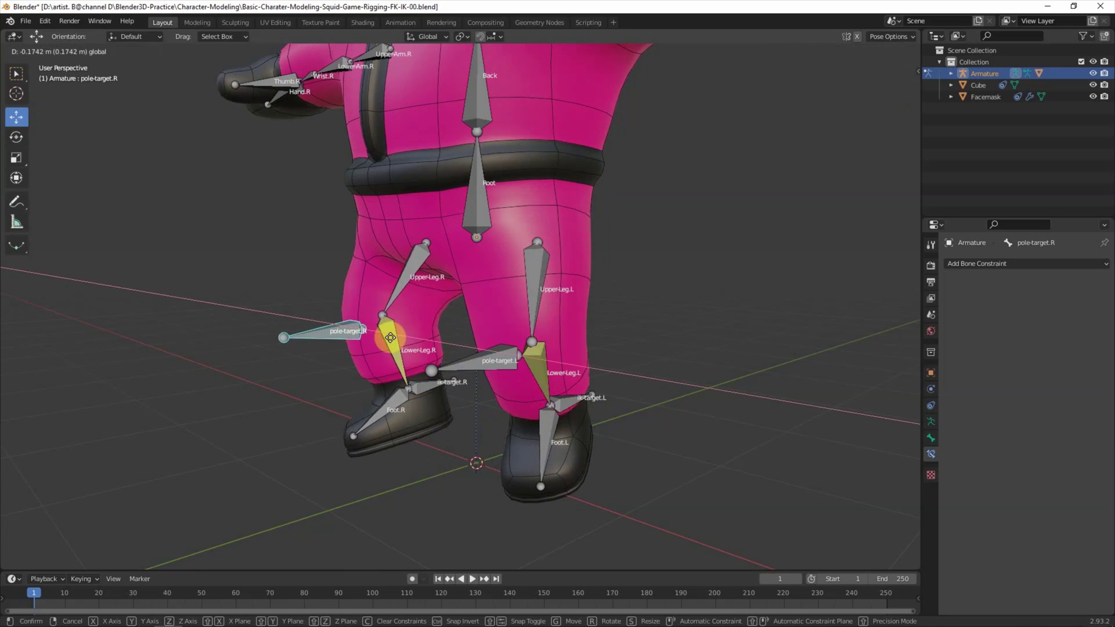
pyautogui.click(390, 337)
pyautogui.moveTo(404, 354); pyautogui.dragTo(420, 353, button='middle')
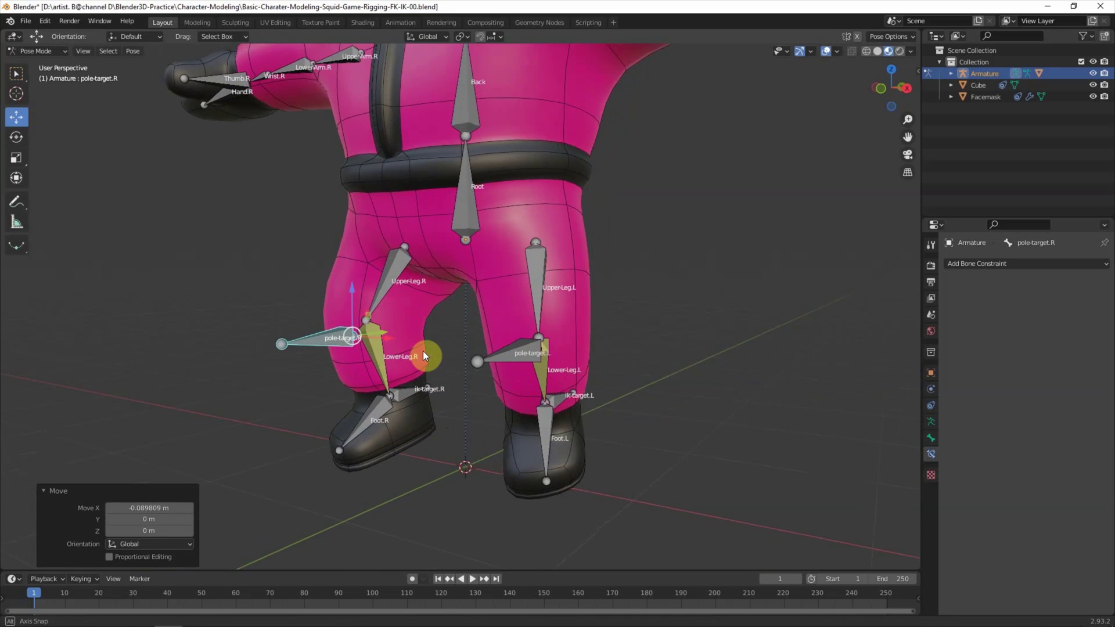
pyautogui.click(467, 239)
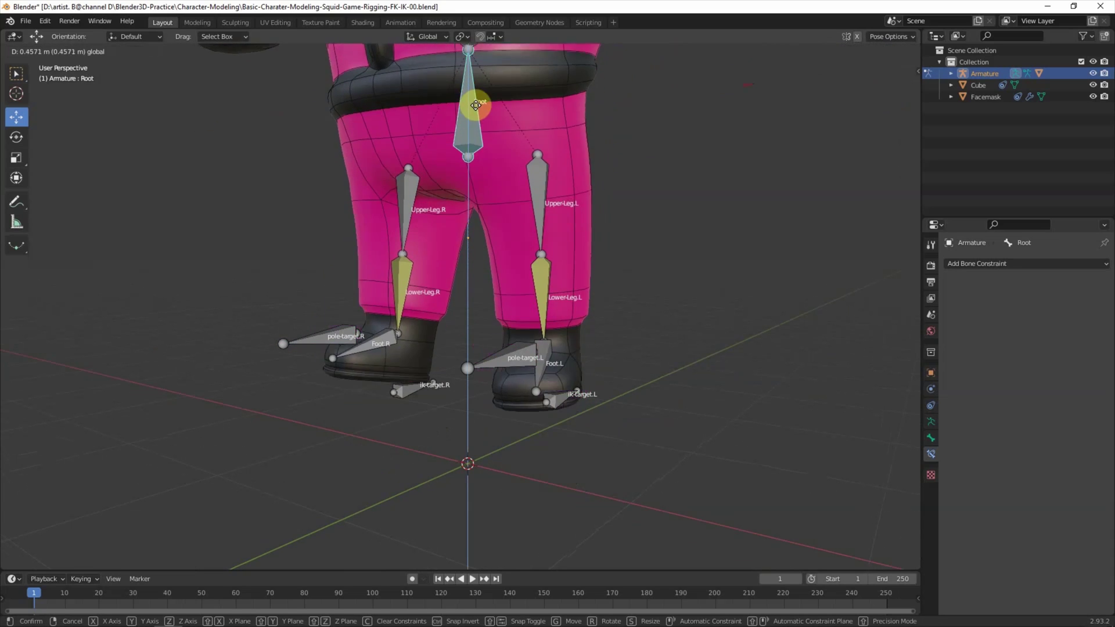
# - Move the Root bone down and back up while viewing the whole character from the front
pyautogui.moveTo(470, 199)
pyautogui.mouseDown()
pyautogui.moveTo(472, 228)
pyautogui.moveTo(467, 209)
pyautogui.moveTo(590, 256)
pyautogui.mouseUp()
pyautogui.scroll(-3, 590, 256)
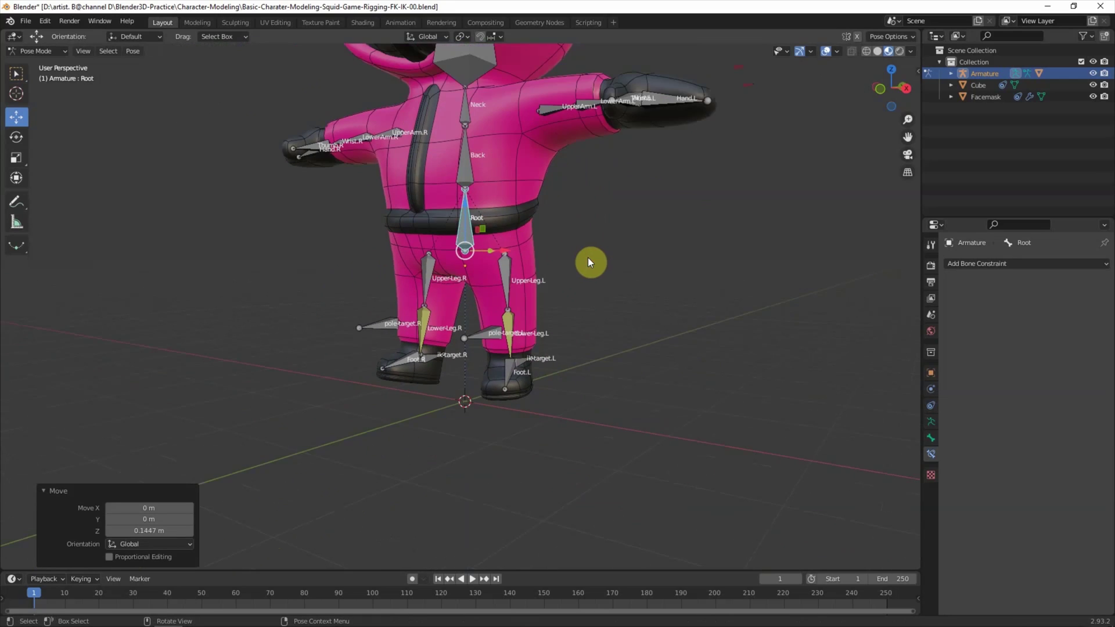
pyautogui.moveTo(590, 257)
pyautogui.mouseDown(button='middle')
pyautogui.moveTo(605, 441)
pyautogui.moveTo(592, 444)
pyautogui.mouseUp(button='middle')
pyautogui.moveTo(471, 364); pyautogui.dragTo(476, 370)
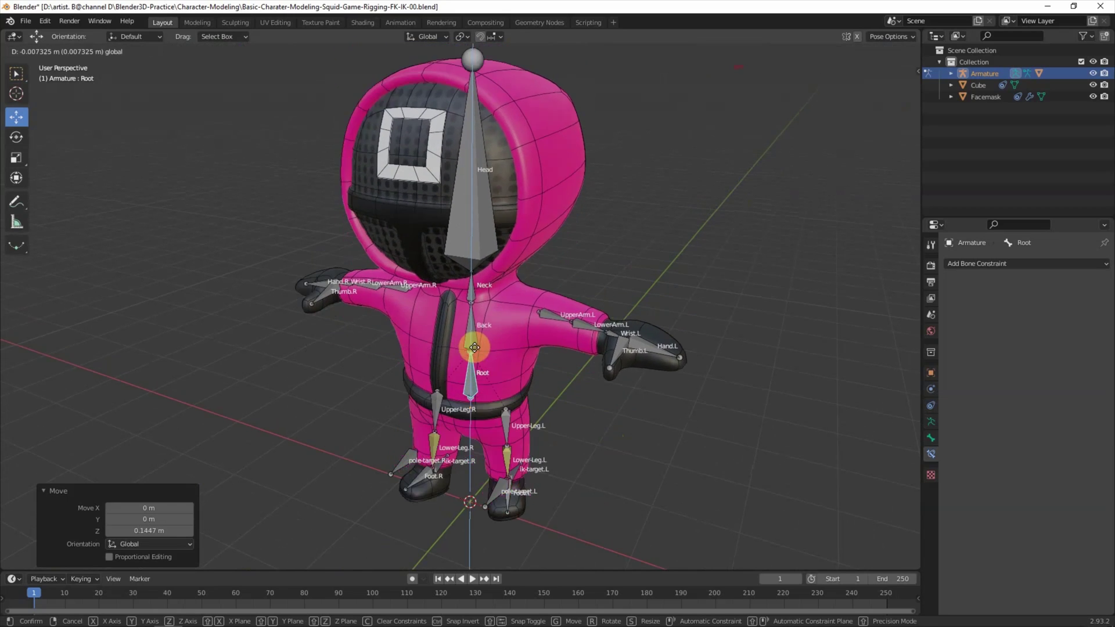
pyautogui.moveTo(476, 370); pyautogui.dragTo(516, 340)
pyautogui.scroll(-2, 583, 346)
pyautogui.moveTo(583, 347); pyautogui.dragTo(533, 347, button='middle')
pyautogui.scroll(2, 532, 347)
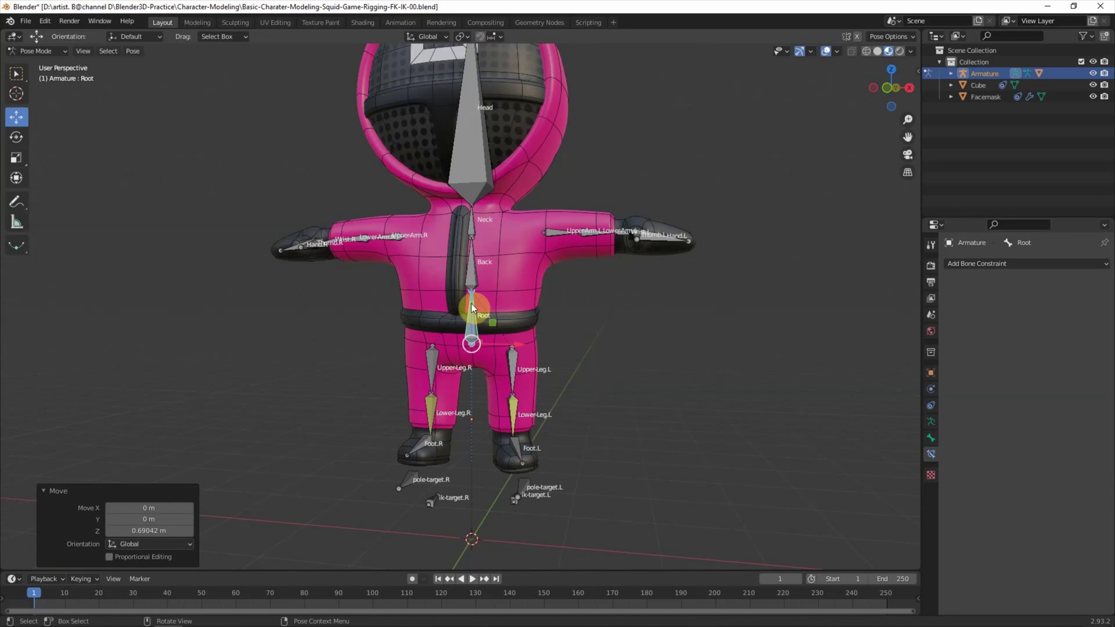
# - Lower the Root bone 0.14086 m along Z and inspect the bent knees from a three-quarter angle
pyautogui.moveTo(472, 305); pyautogui.dragTo(466, 303)
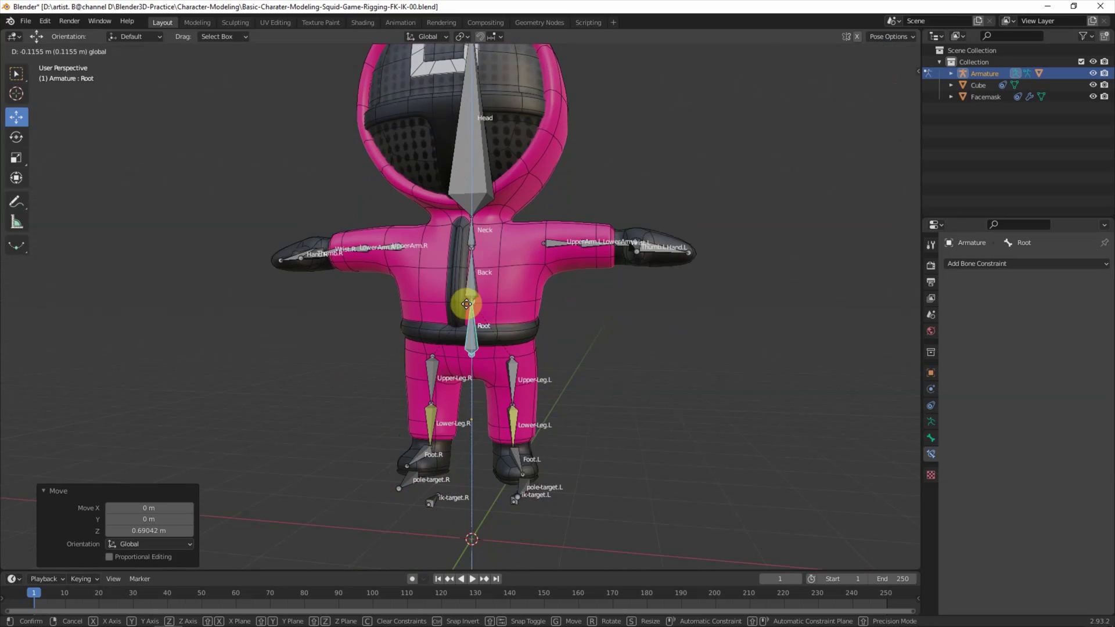
pyautogui.moveTo(466, 304); pyautogui.dragTo(455, 393)
pyautogui.moveTo(455, 393); pyautogui.dragTo(541, 415, button='middle')
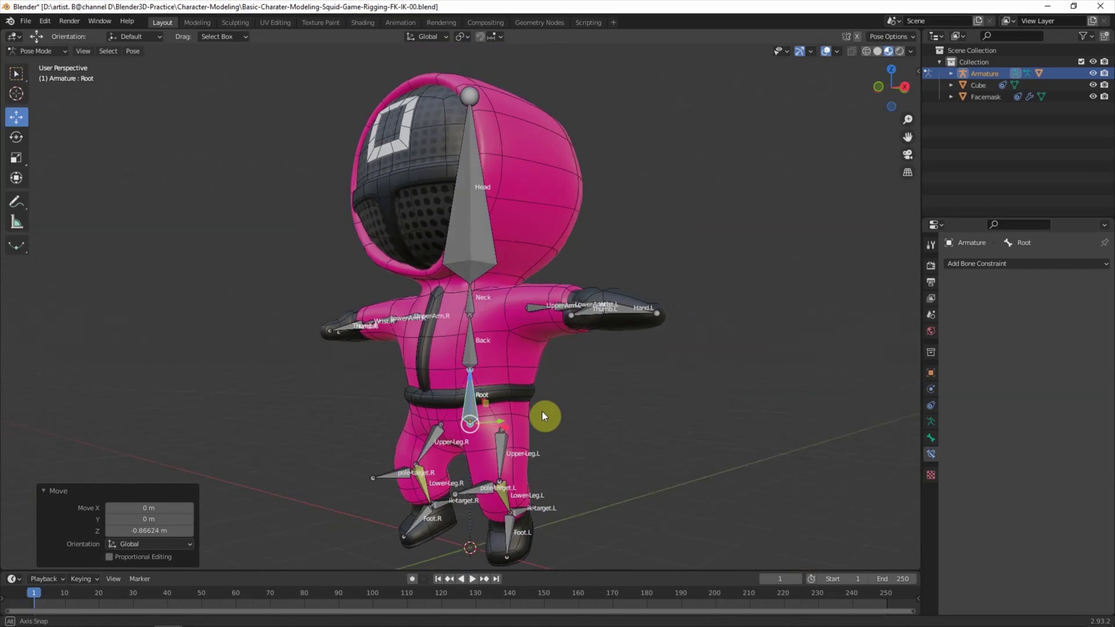
pyautogui.scroll(3, 563, 367)
pyautogui.keyDown('shift'); pyautogui.moveTo(572, 325); pyautogui.dragTo(595, 301, button='middle'); pyautogui.keyUp('shift')
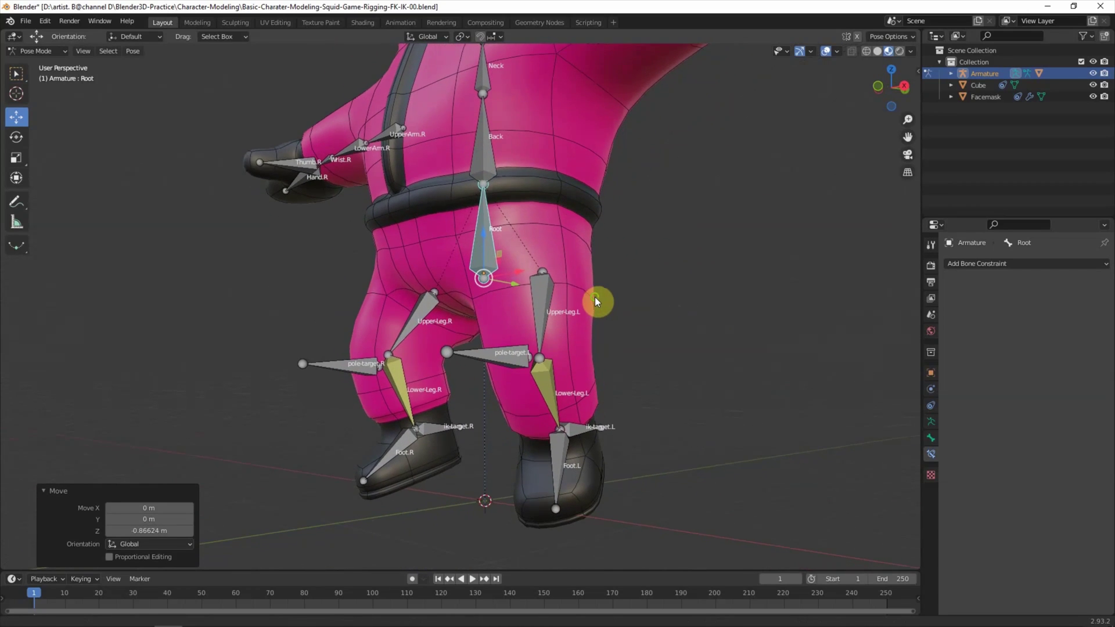
pyautogui.moveTo(486, 231); pyautogui.dragTo(459, 277)
pyautogui.moveTo(459, 277)
pyautogui.mouseDown(button='middle')
pyautogui.moveTo(466, 284)
pyautogui.moveTo(476, 271)
pyautogui.mouseUp(button='middle')
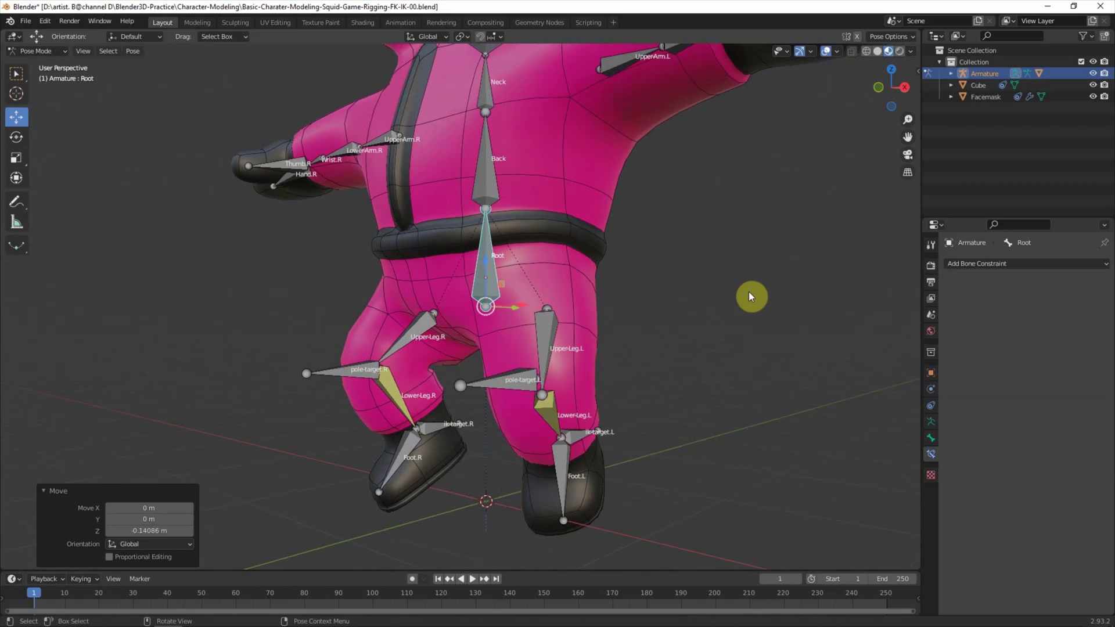